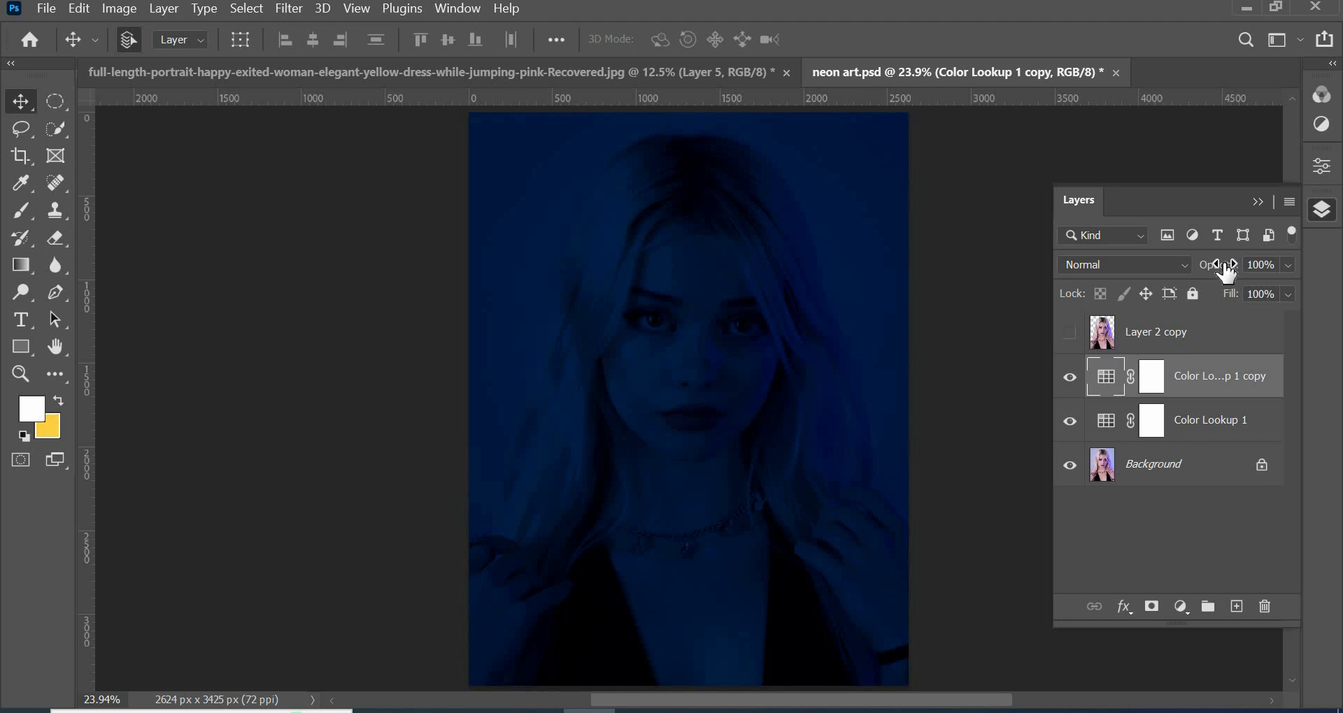
# - Lower the Color Lookup 1 copy layer's opacity to 34% and briefly show Layer 2 copy to check the cutout
pyautogui.moveTo(1227, 273); pyautogui.dragTo(1153, 281)
pyautogui.click(1088, 347)
pyautogui.click(1068, 336)
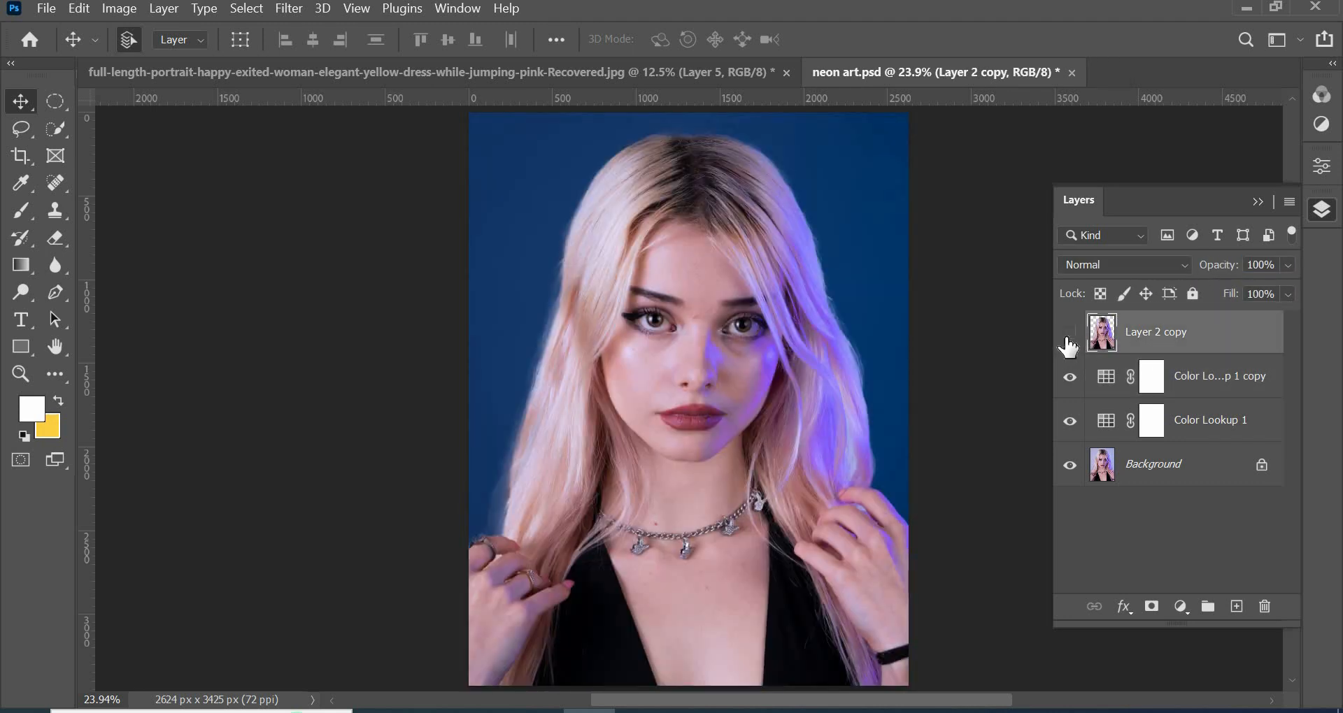
pyautogui.click(1068, 336)
# - Draw a vertical Pen tool shape line about 3608 px high along the photo's left side, above Color Lookup 1 copy
pyautogui.click(1215, 381)
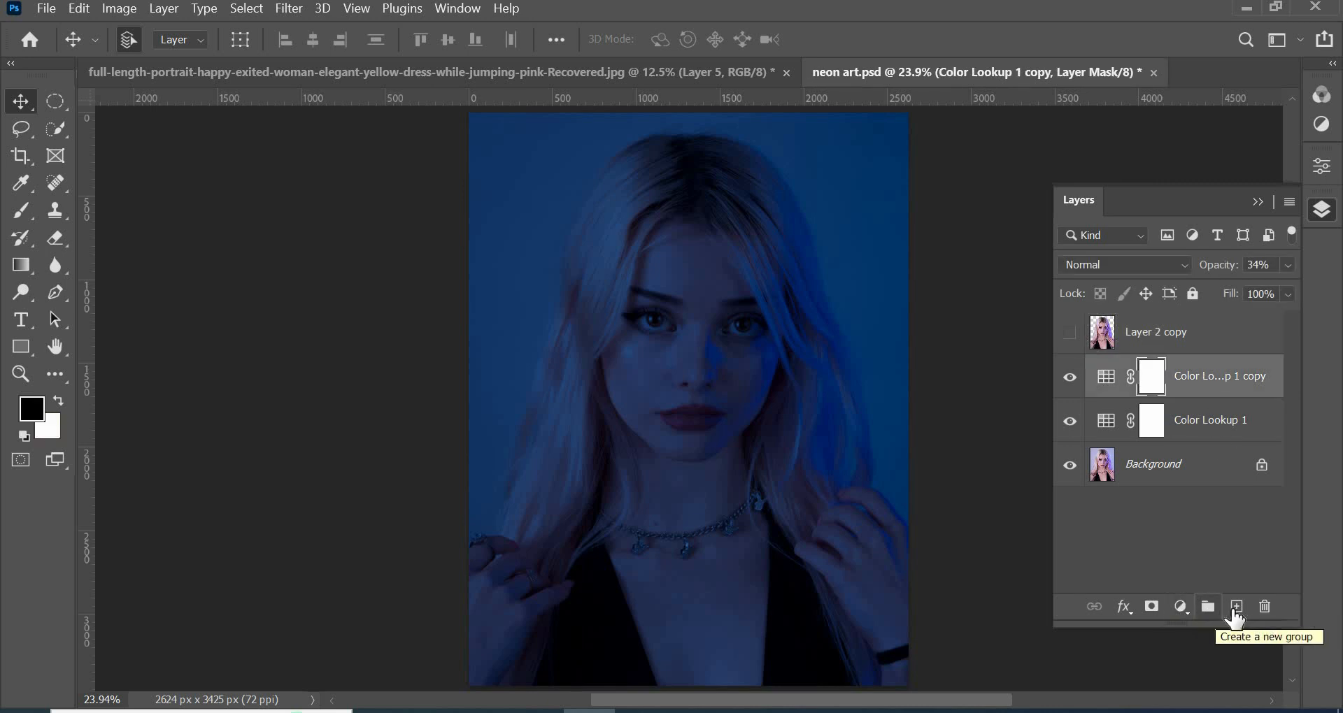
pyautogui.click(56, 293)
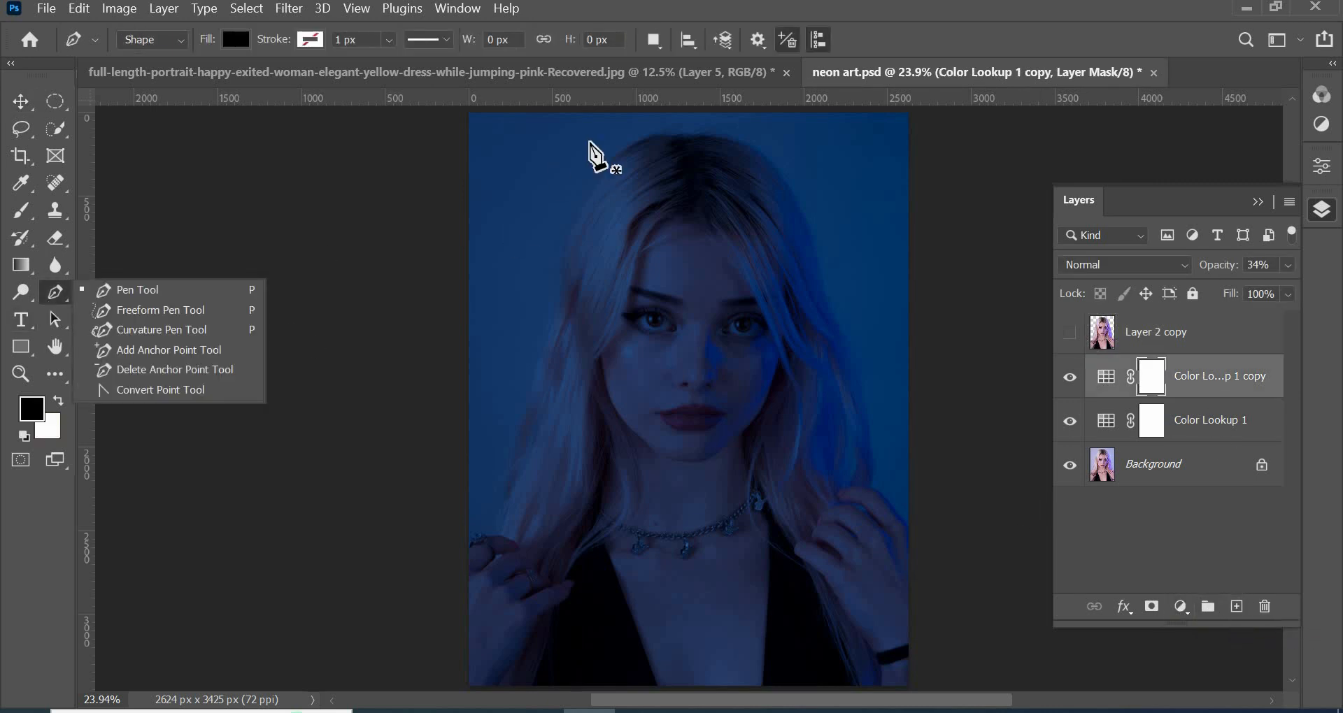
pyautogui.click(530, 111)
pyautogui.hotkey('ctrl', '-')
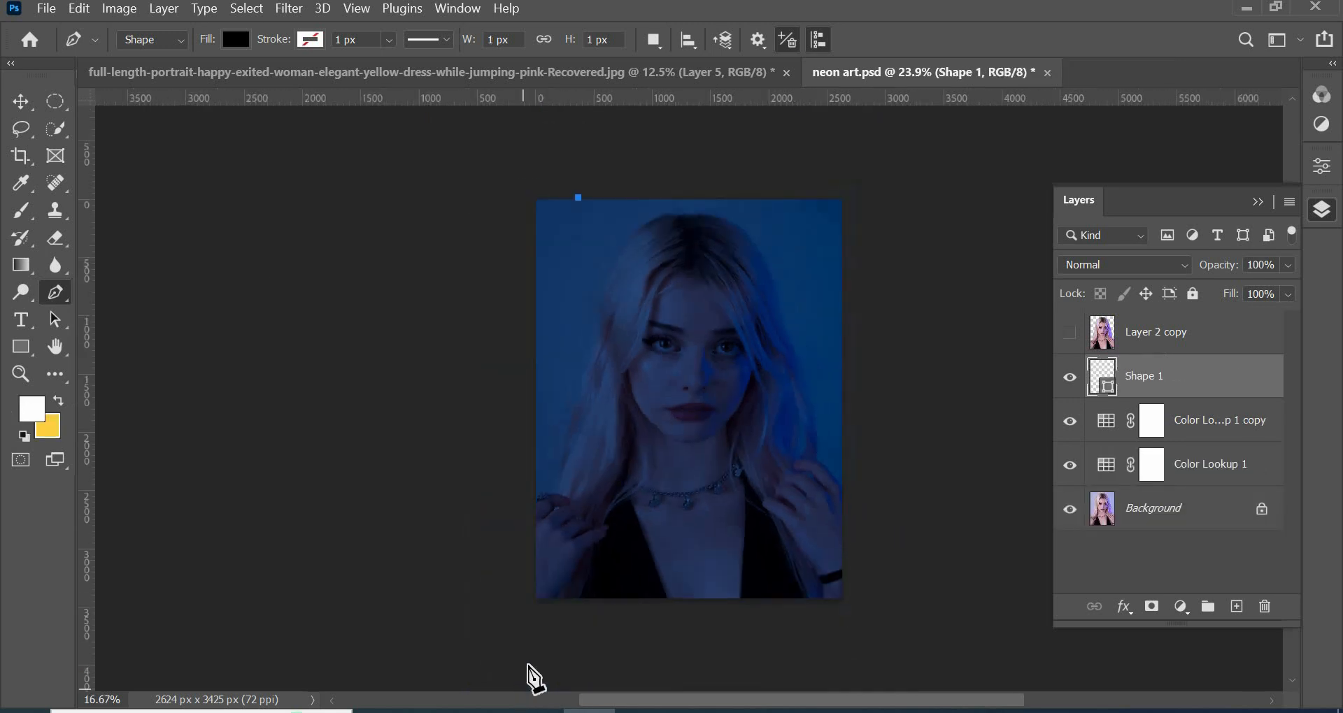
pyautogui.click(577, 619)
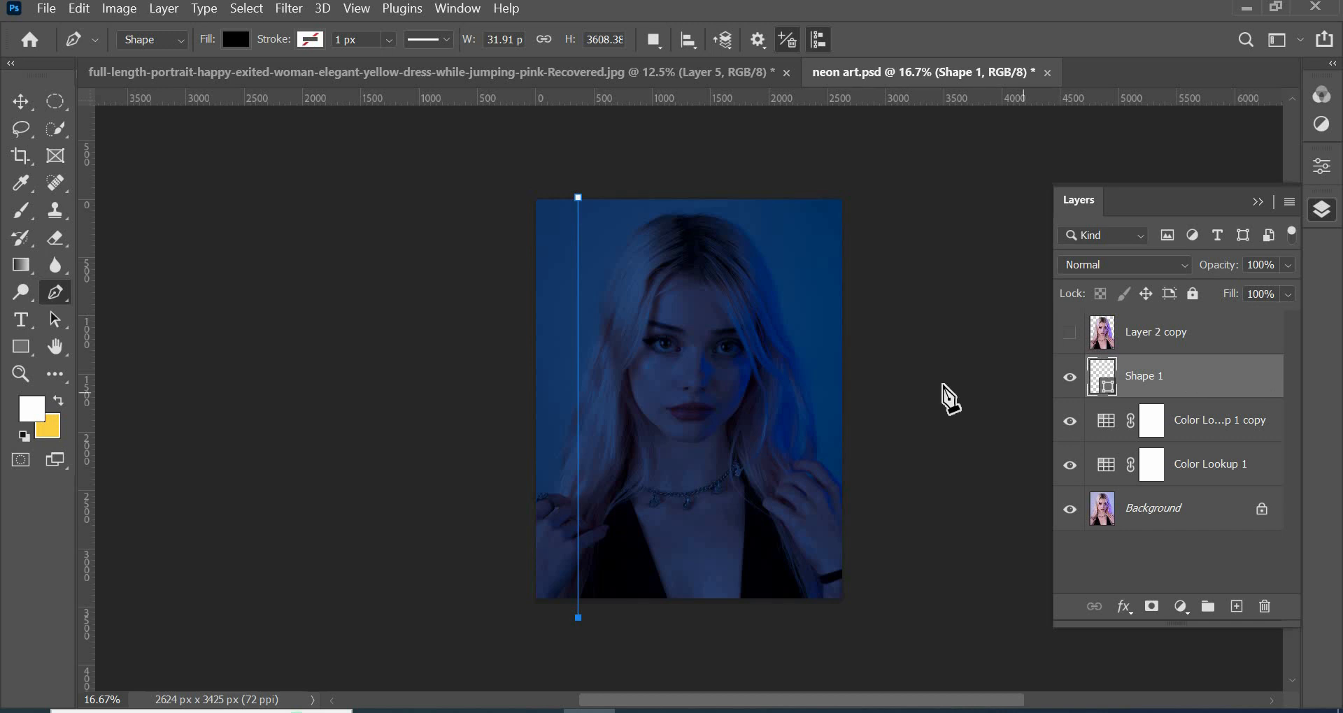
# - Give the vertical line a white stroke 21 px wide
pyautogui.moveTo(270, 43); pyautogui.dragTo(312, 46)
pyautogui.click(310, 40)
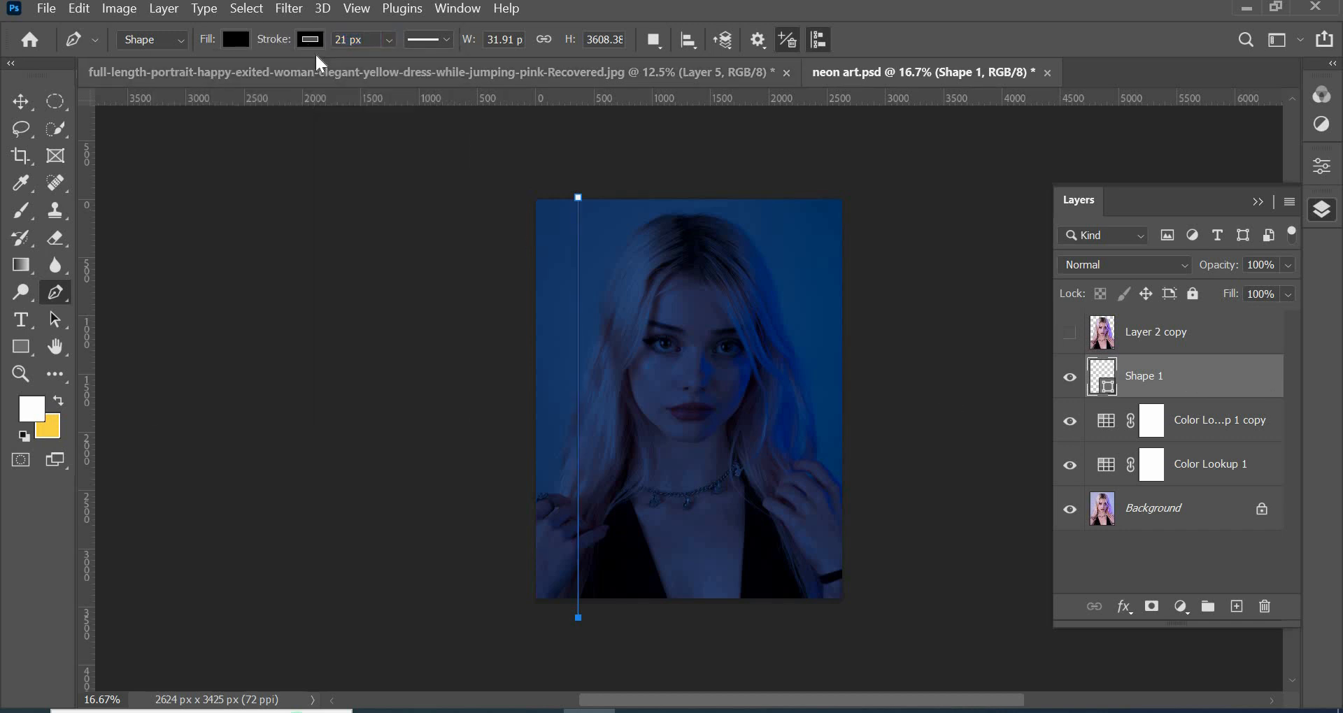
pyautogui.click(256, 148)
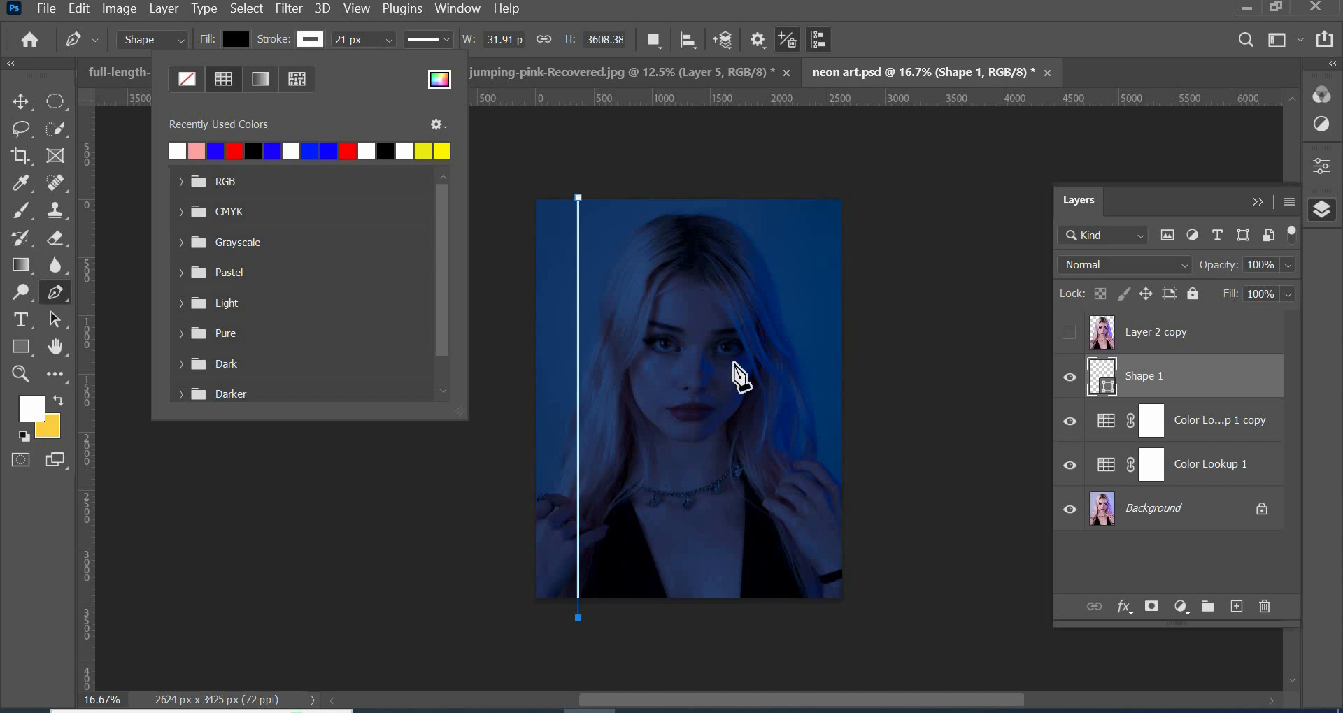
pyautogui.click(794, 191)
pyautogui.hotkey('ctrl', 'z')
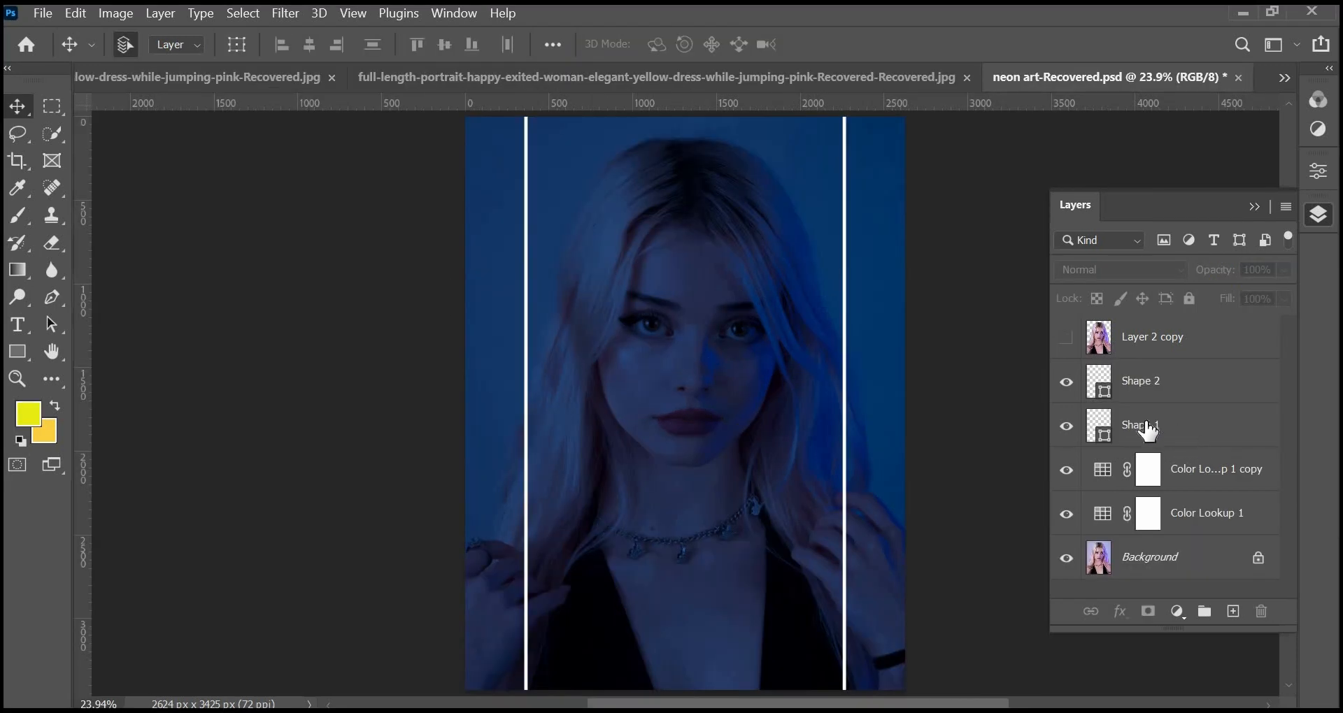
# - Add an Inner Glow to the Shape 1 line with the glow colour ff0000
pyautogui.click(1124, 435)
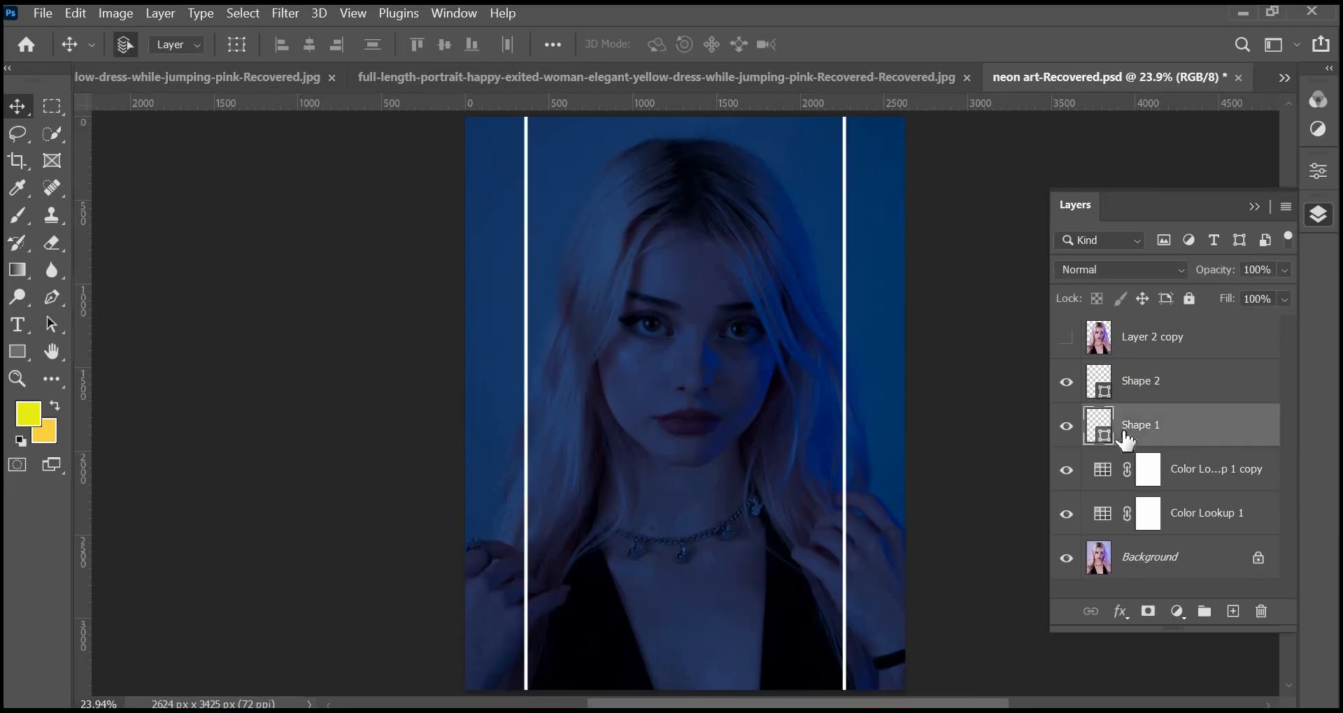
pyautogui.click(1121, 612)
pyautogui.click(1160, 506)
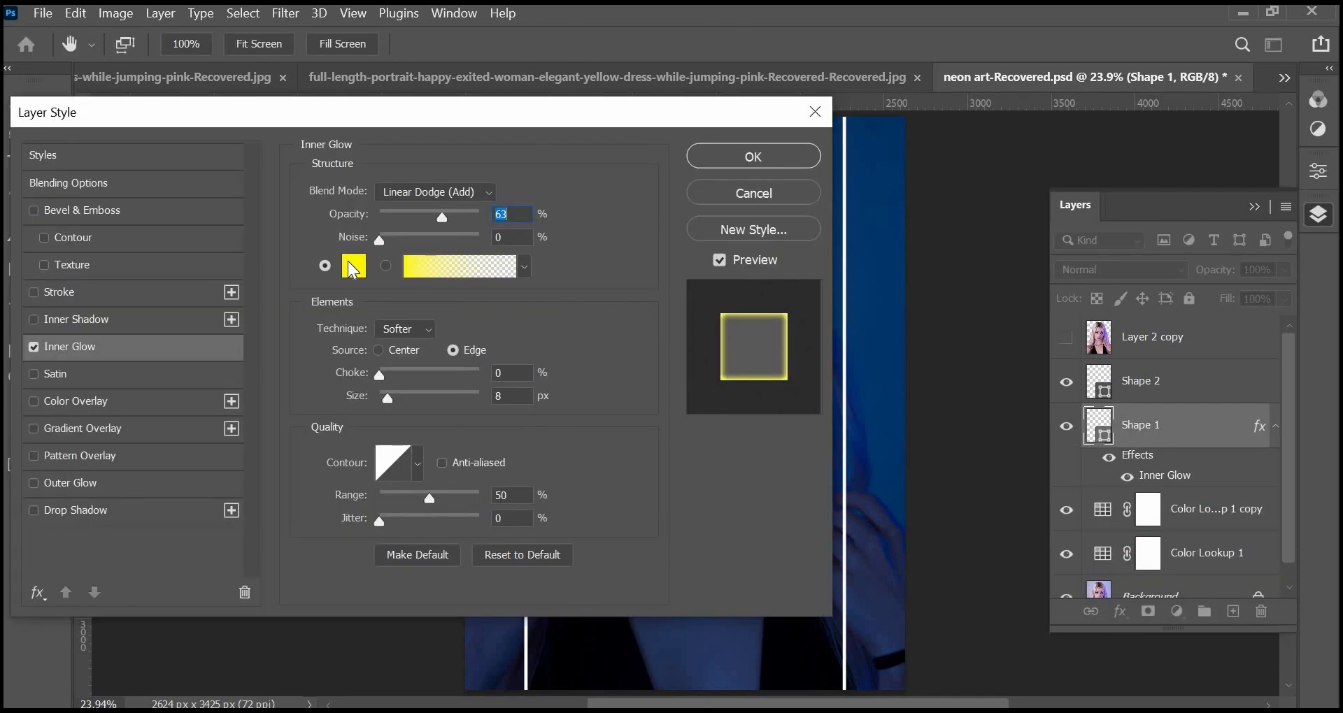
pyautogui.click(353, 267)
pyautogui.write('ff0000')
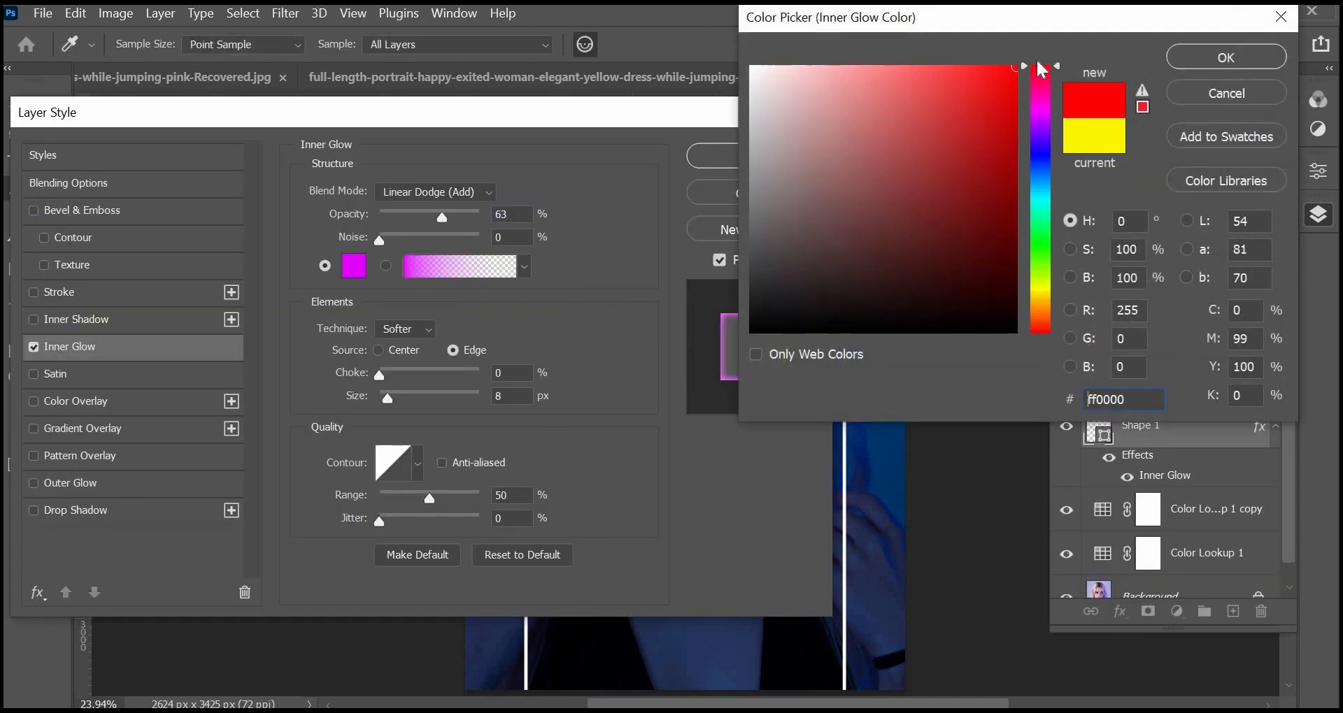
pyautogui.click(1225, 57)
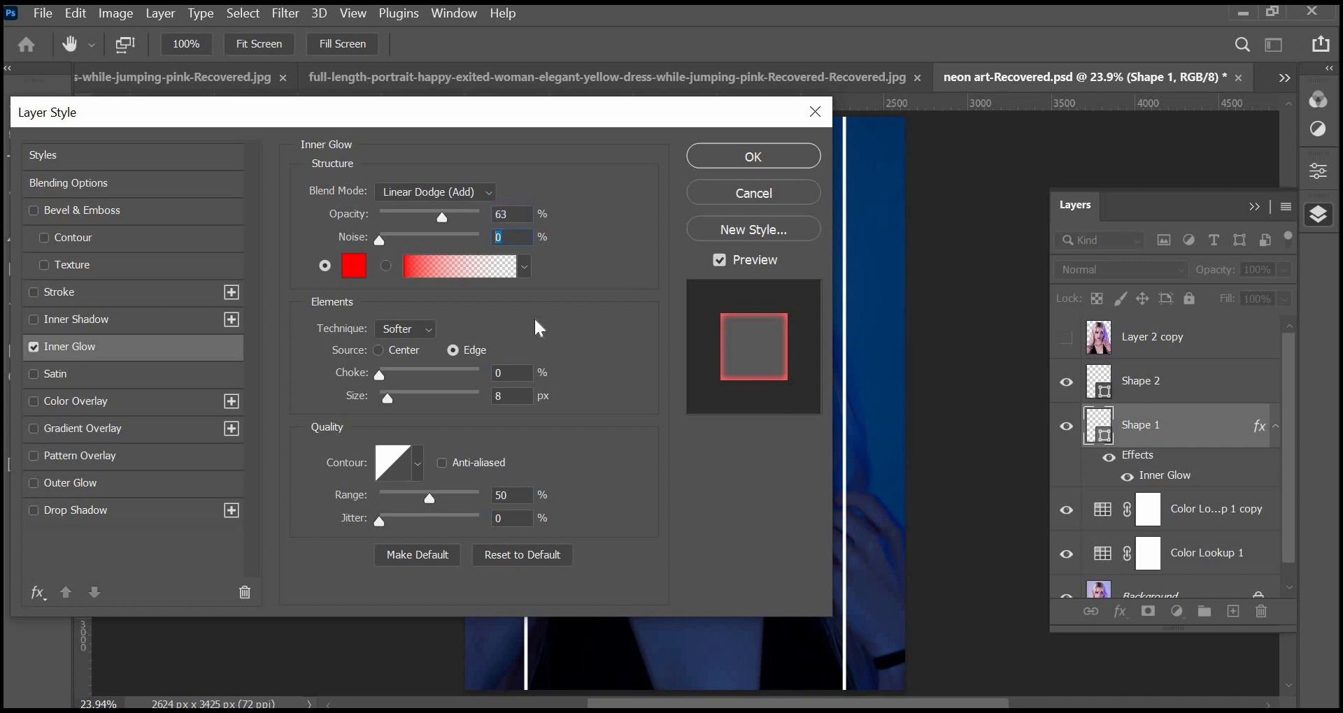
# - Add an Outer Glow to Shape 1 in colour ff0000 with 100% opacity and 10% spread
pyautogui.click(70, 483)
pyautogui.click(353, 266)
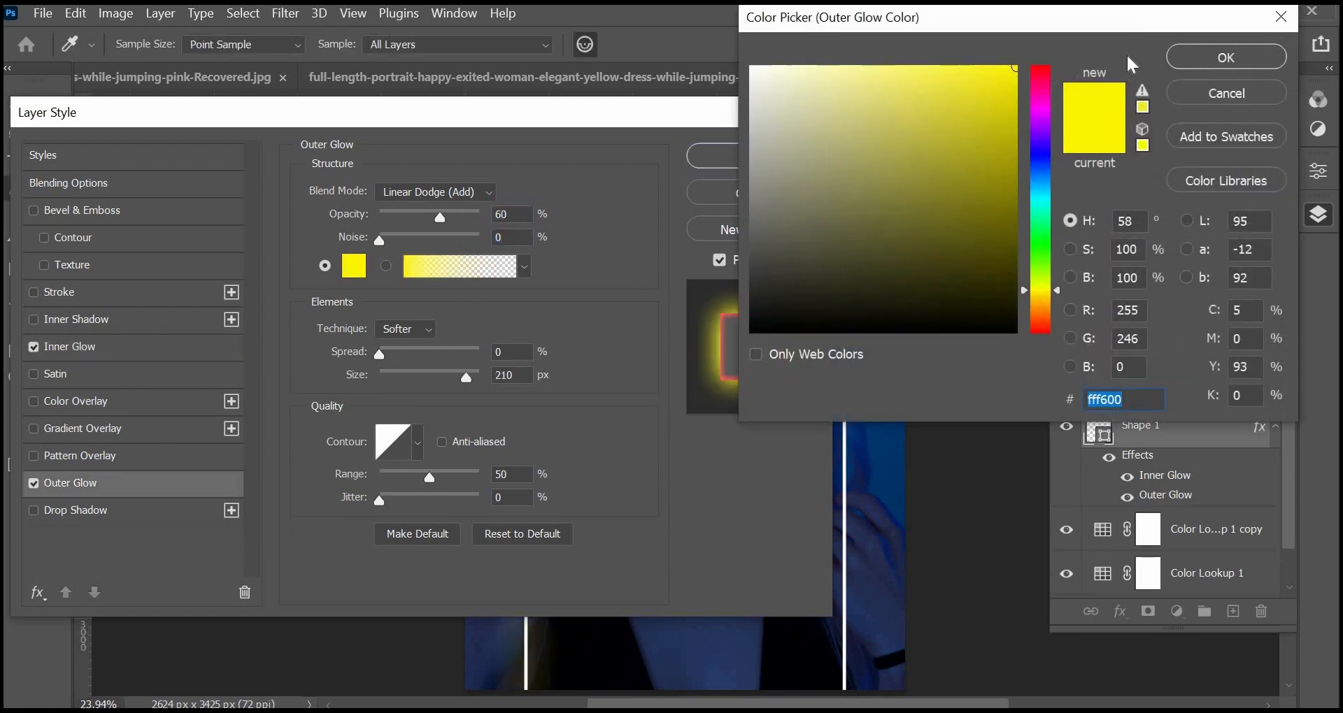
pyautogui.write('ff0000')
pyautogui.click(1224, 57)
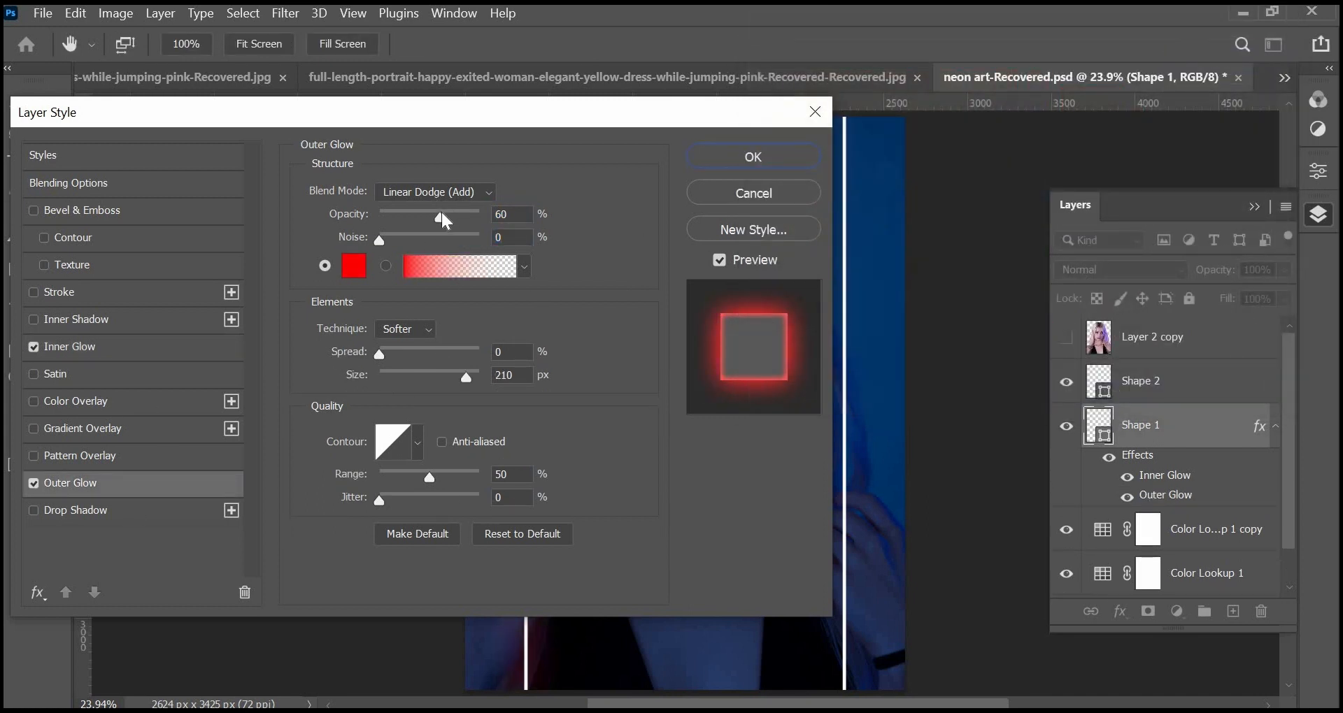
pyautogui.moveTo(442, 212); pyautogui.dragTo(482, 214)
pyautogui.click(389, 357)
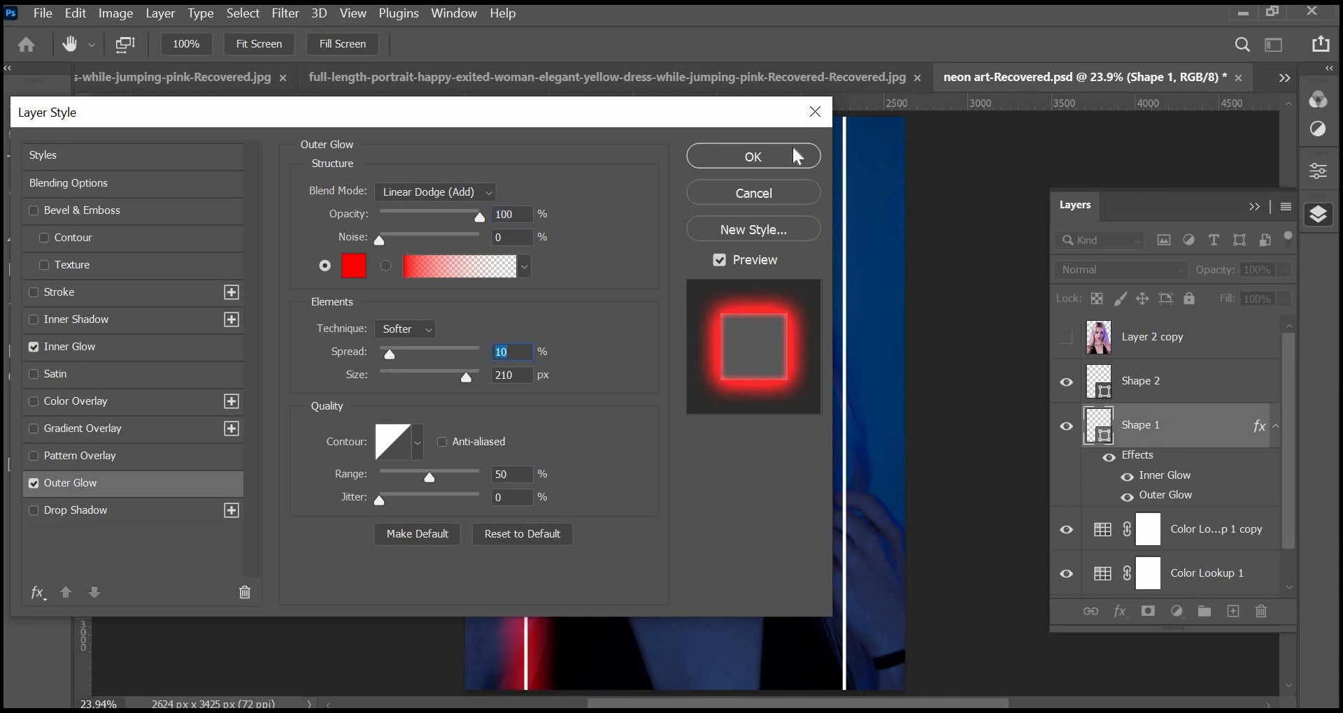
pyautogui.click(783, 156)
# - Add an Inner Glow to the Shape 2 line with the blue glow colour 2400ff
pyautogui.click(1222, 396)
pyautogui.click(1120, 612)
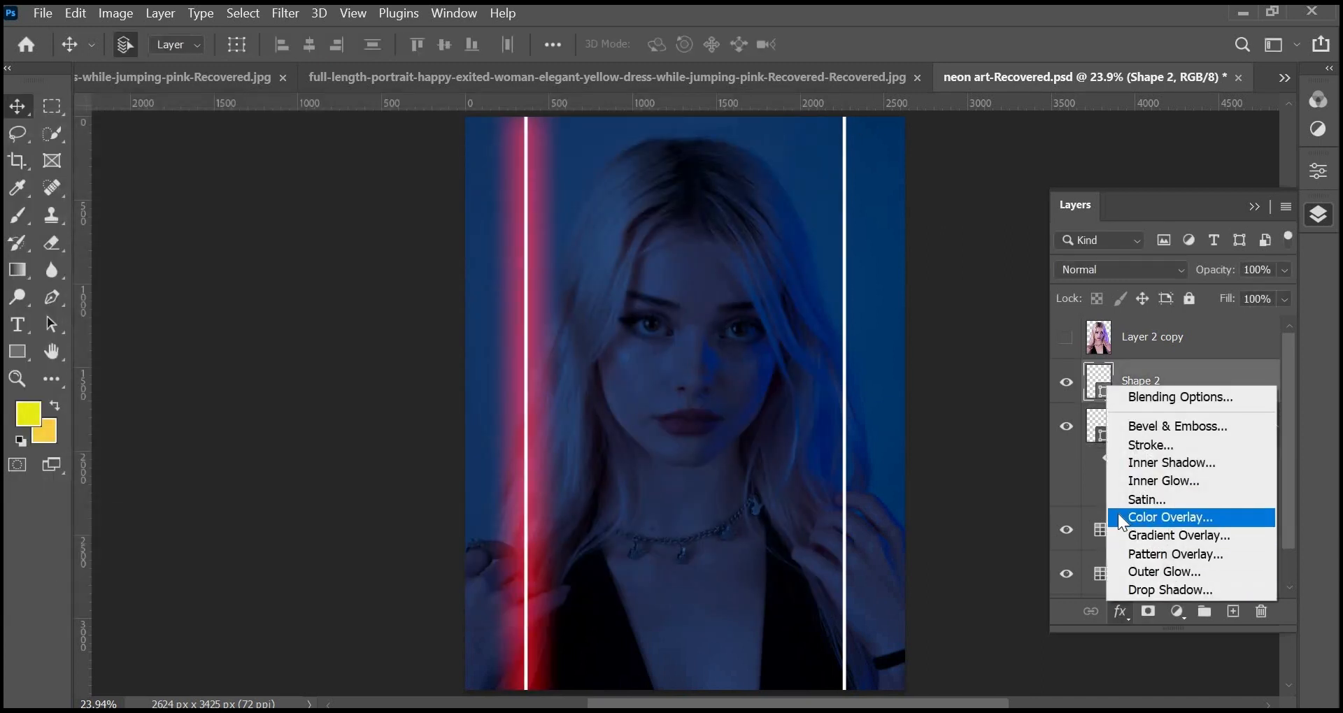
pyautogui.click(1161, 482)
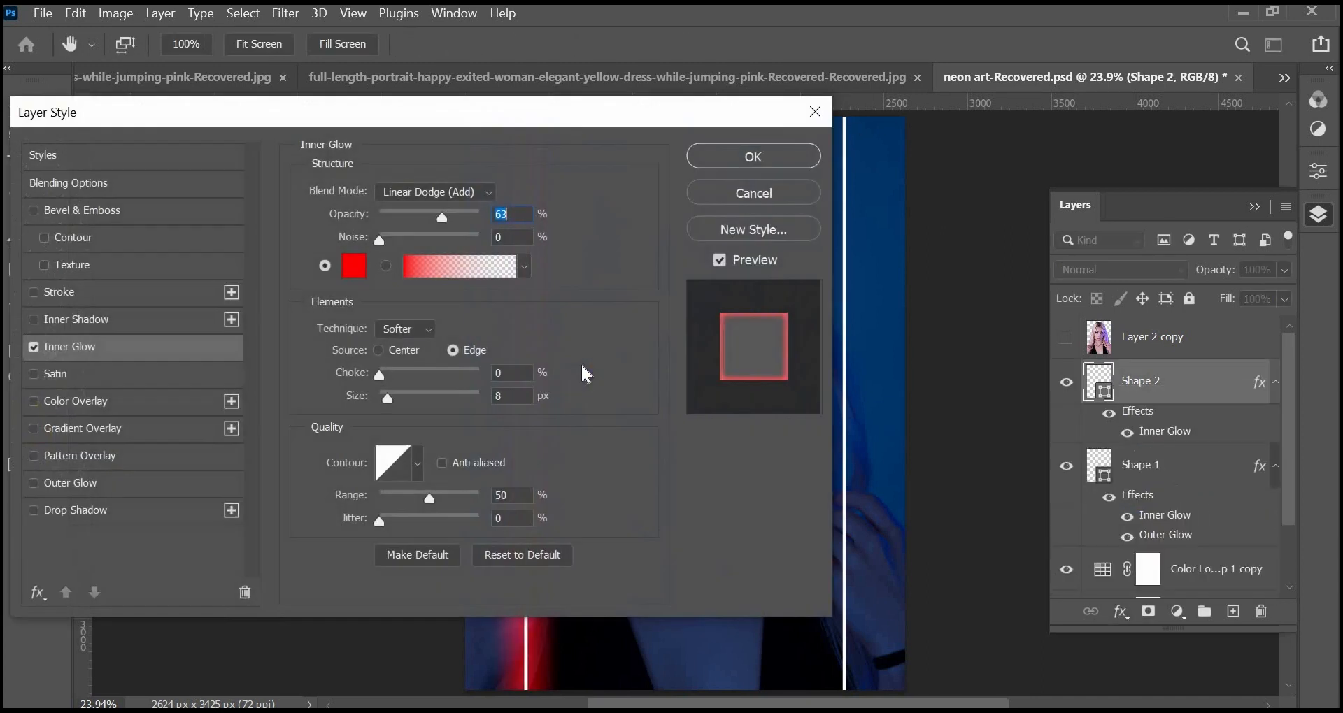
pyautogui.click(353, 266)
pyautogui.click(1052, 150)
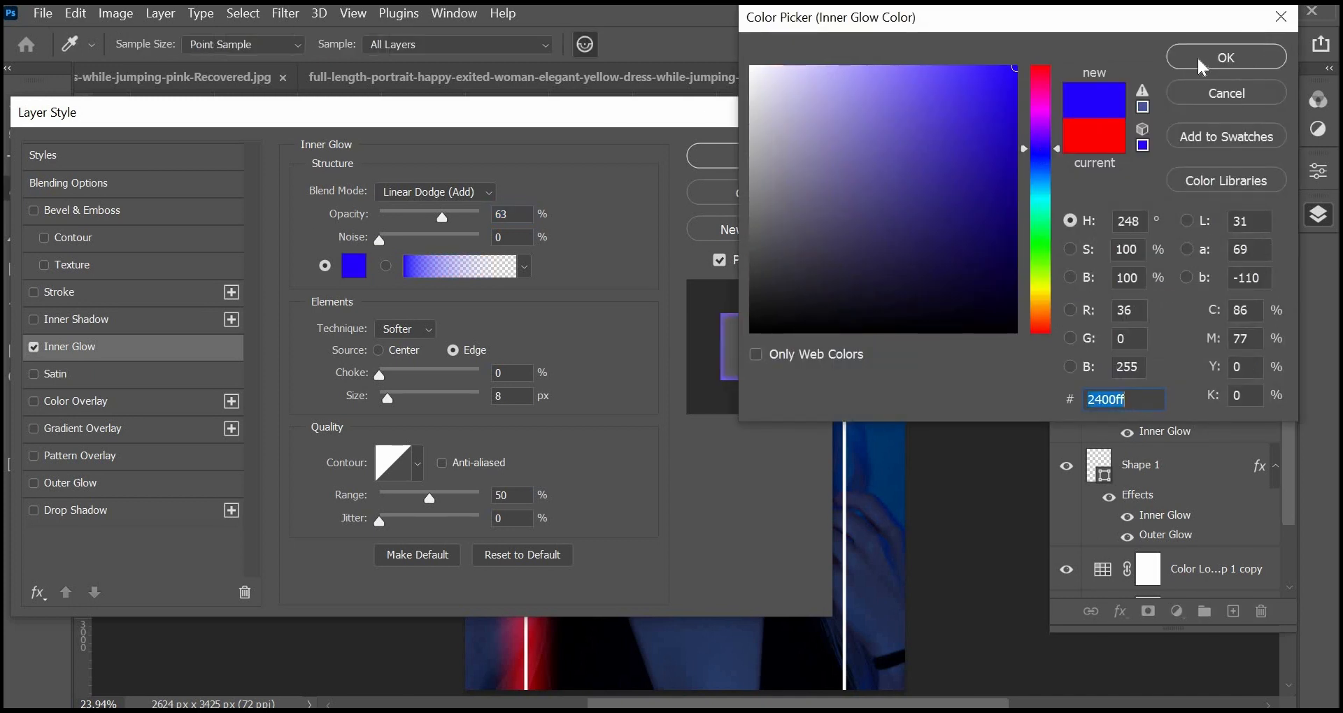
pyautogui.click(1199, 57)
# - Add an Outer Glow to Shape 2 and change its glow colour to blue
pyautogui.click(93, 481)
pyautogui.click(354, 266)
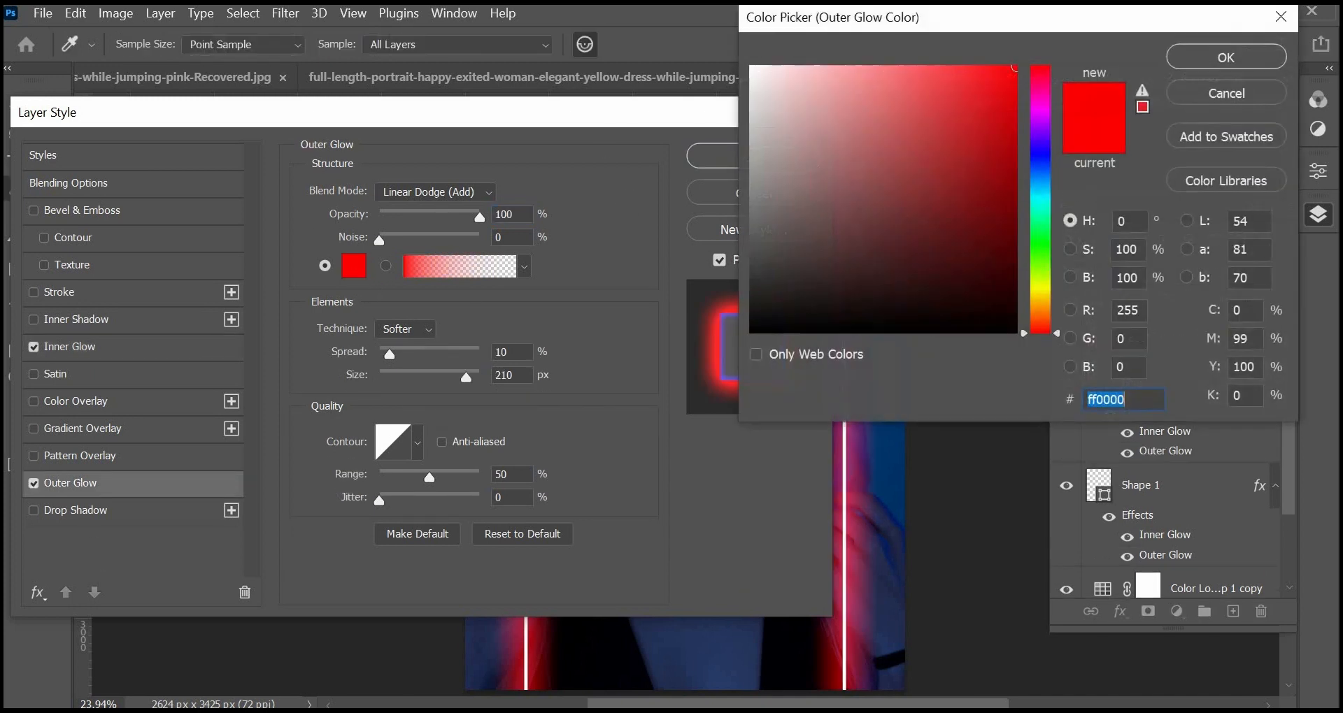
pyautogui.click(1039, 159)
pyautogui.click(1213, 57)
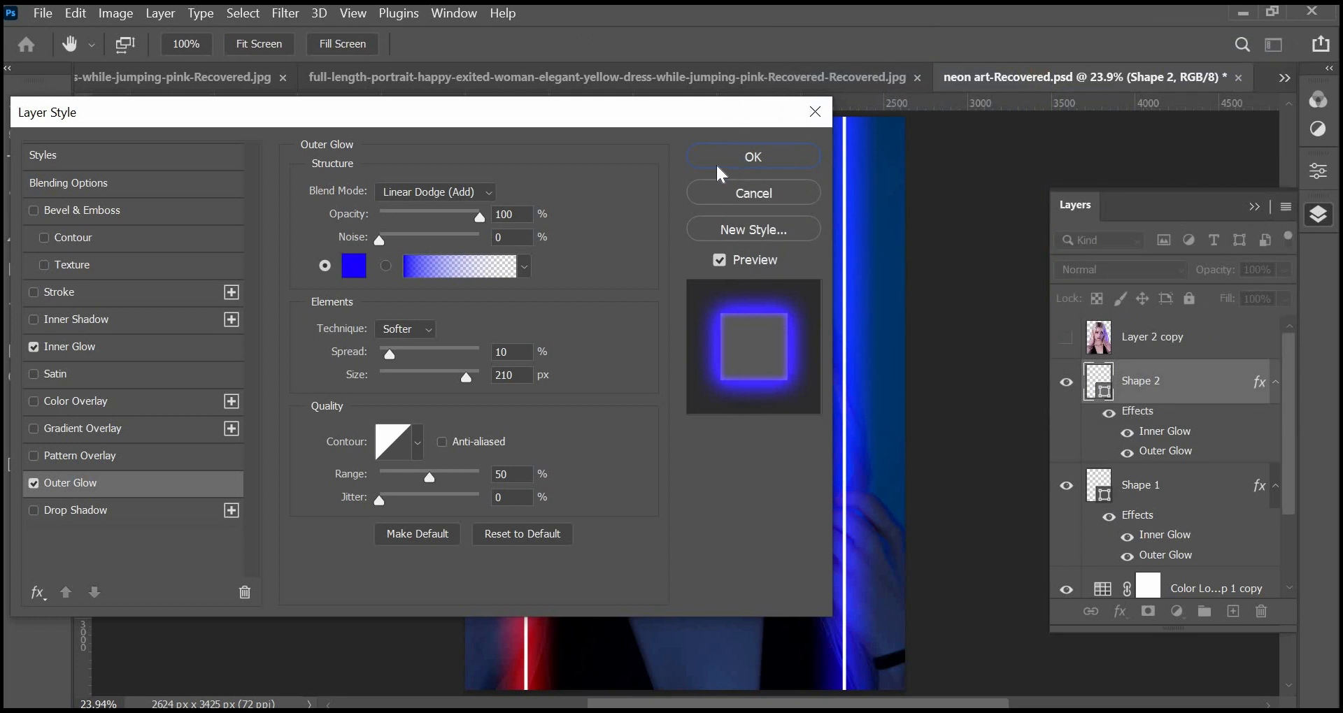
pyautogui.click(741, 158)
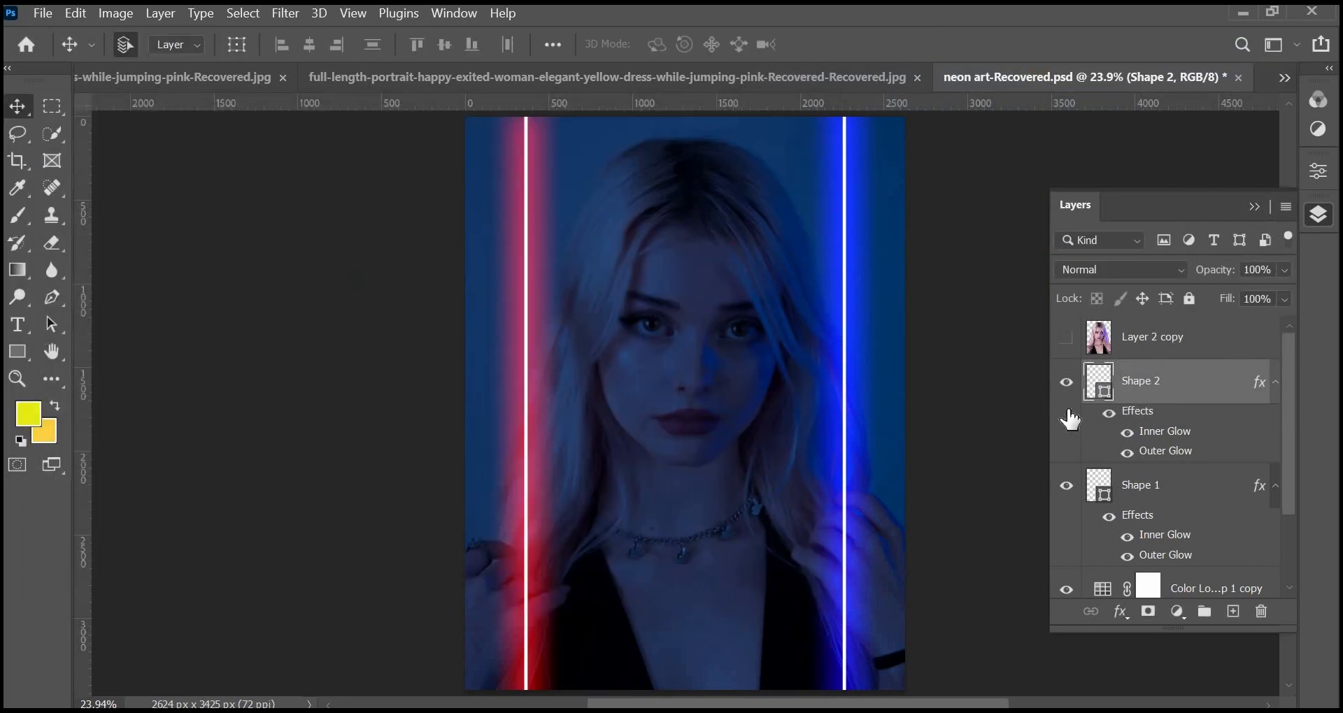
# - Convert Shape 2 to a smart object and apply the ZigZag filter with amount 61 and ridges 13
pyautogui.click(279, 15)
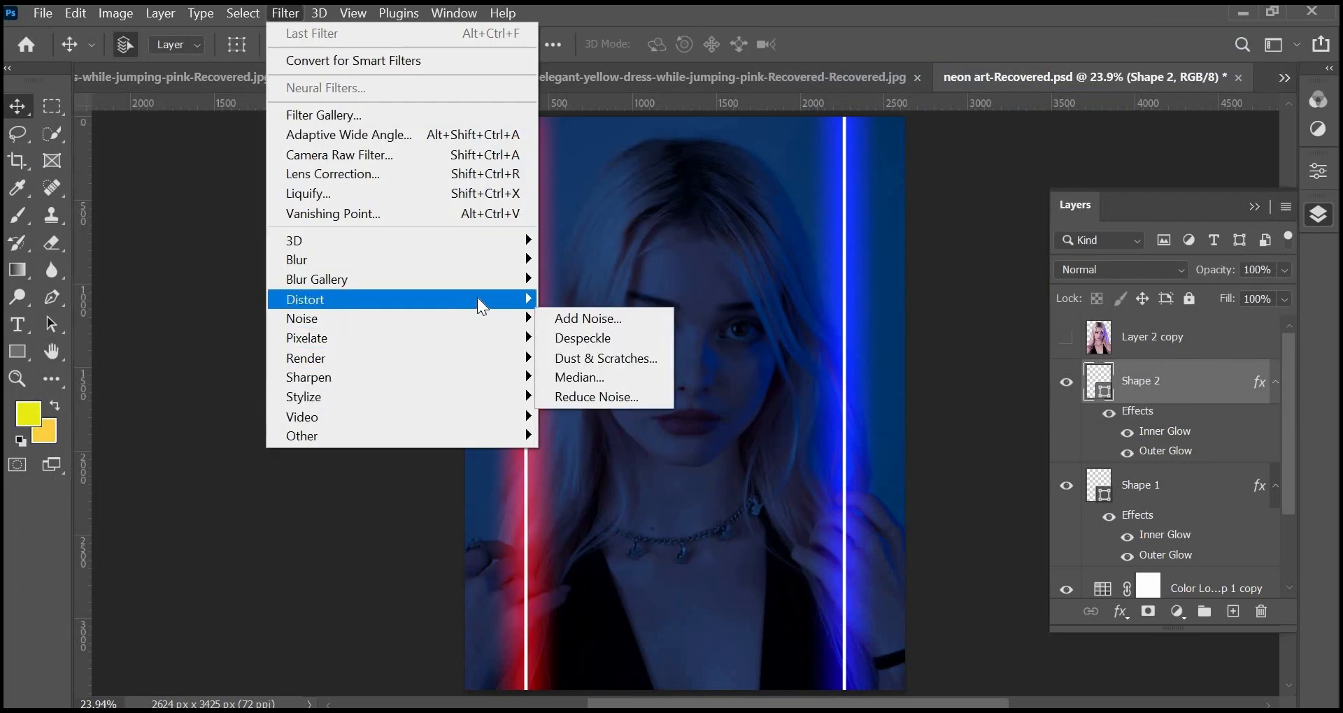
pyautogui.click(612, 455)
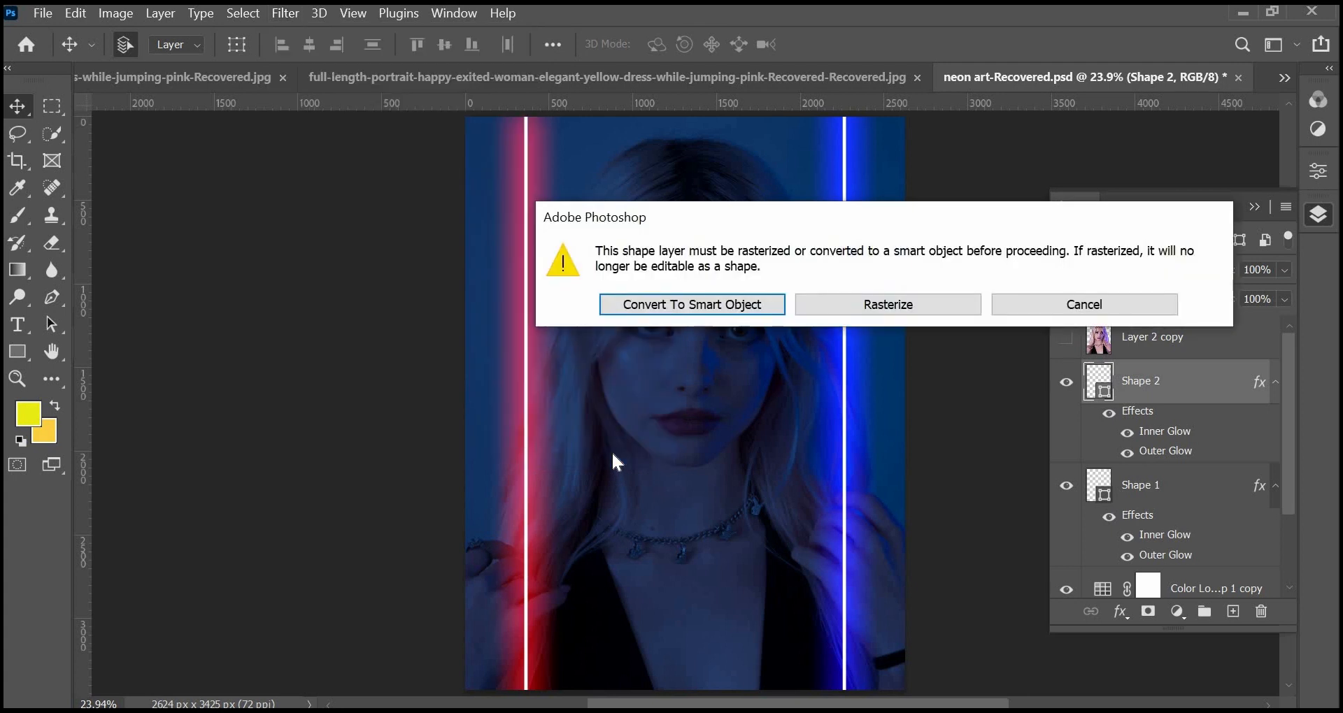
pyautogui.click(652, 305)
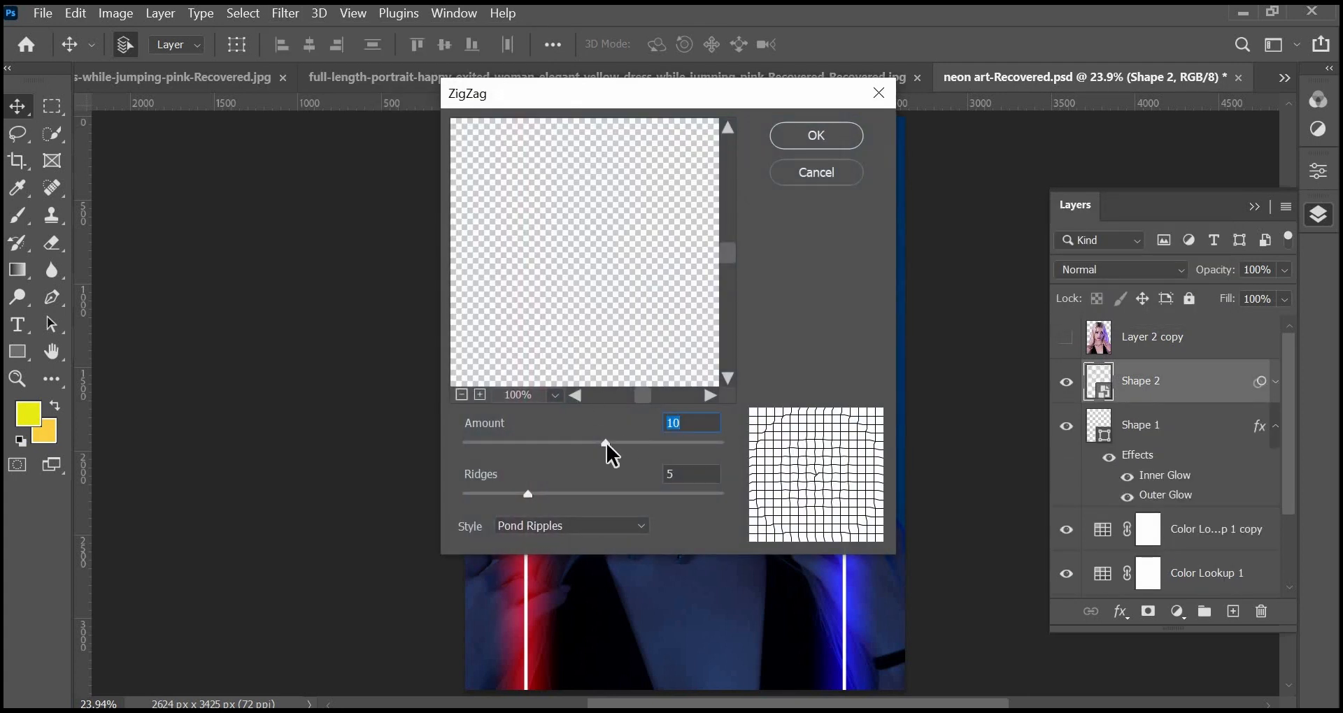
pyautogui.moveTo(606, 442); pyautogui.dragTo(670, 447)
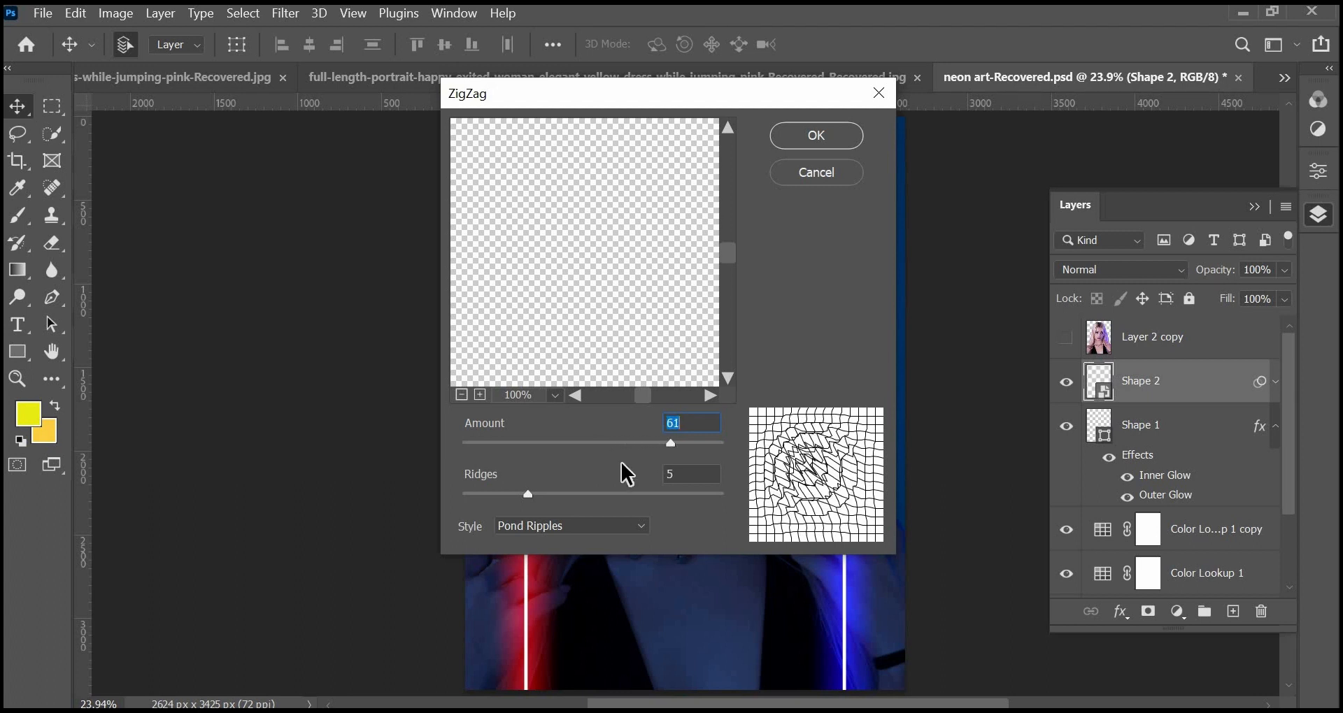
pyautogui.moveTo(528, 495); pyautogui.dragTo(635, 495)
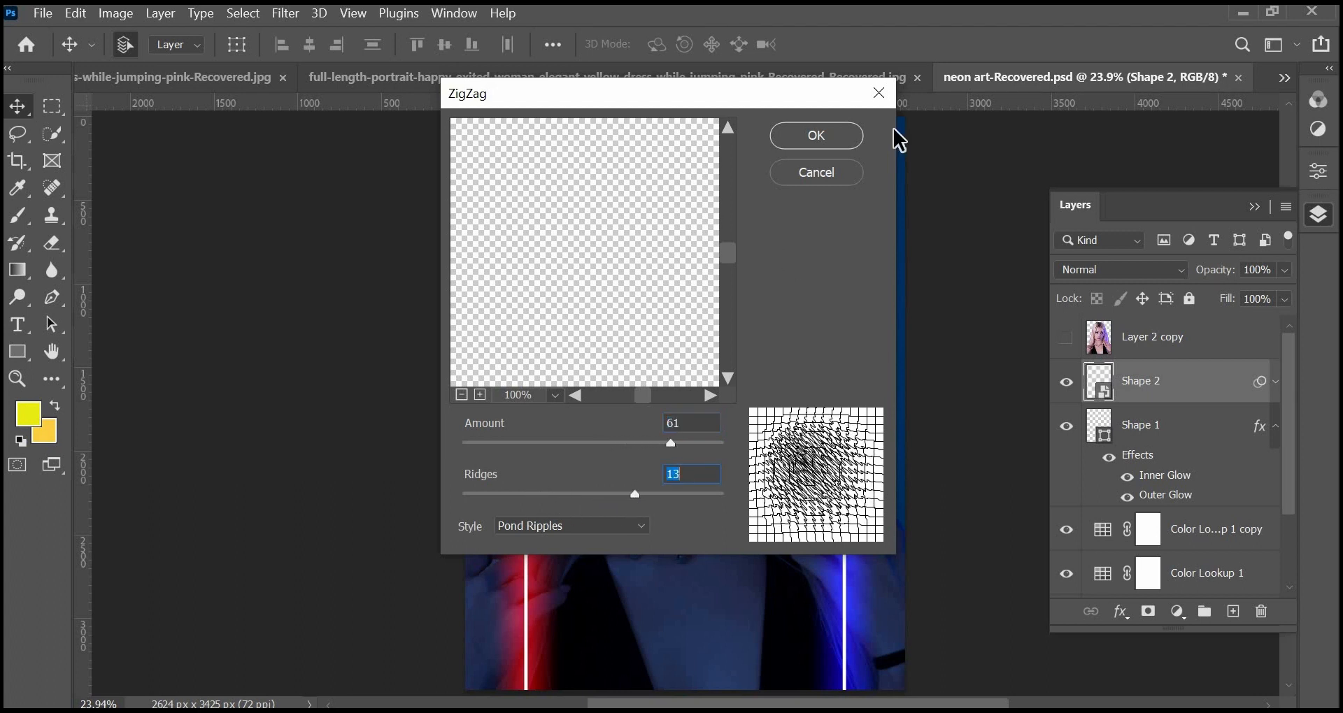
pyautogui.click(819, 138)
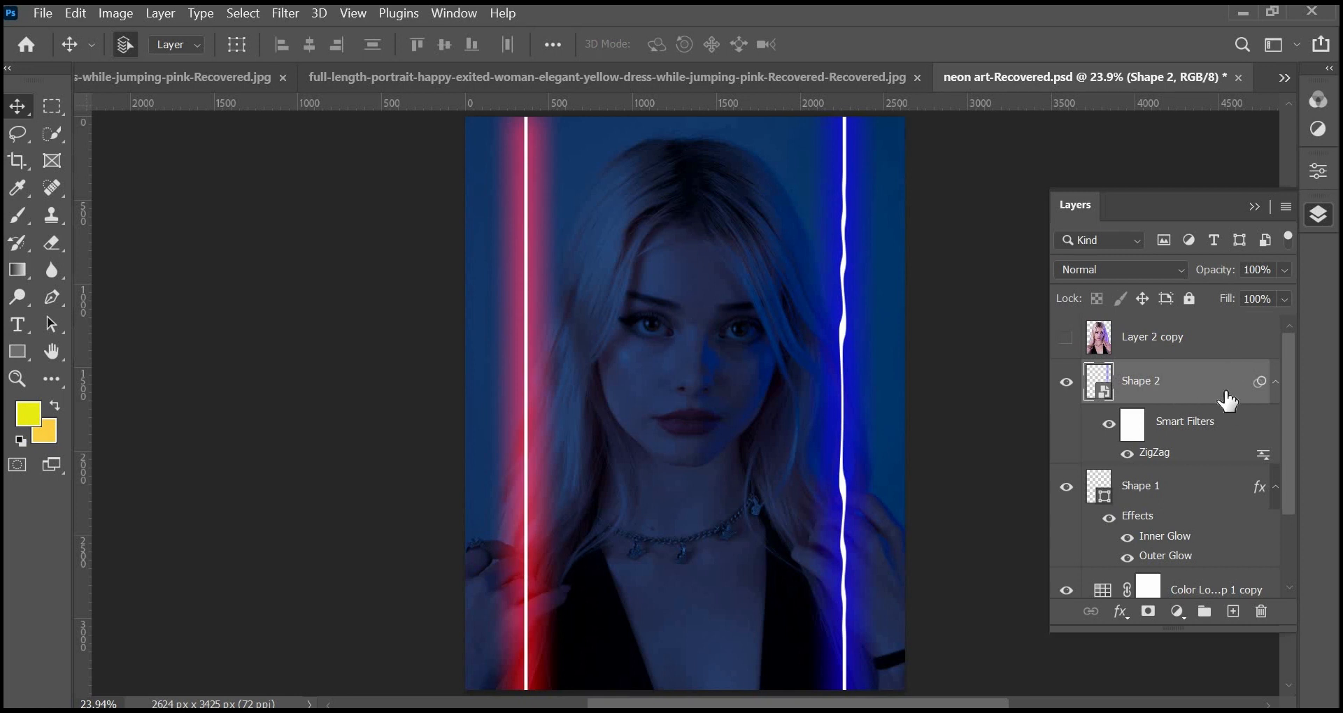
# - Mask Shape 2 with the inverse of the Layer 2 copy cutout selection and copy that mask to Shape 1
pyautogui.keyDown('ctrl'); pyautogui.click(1103, 341); pyautogui.keyUp('ctrl')
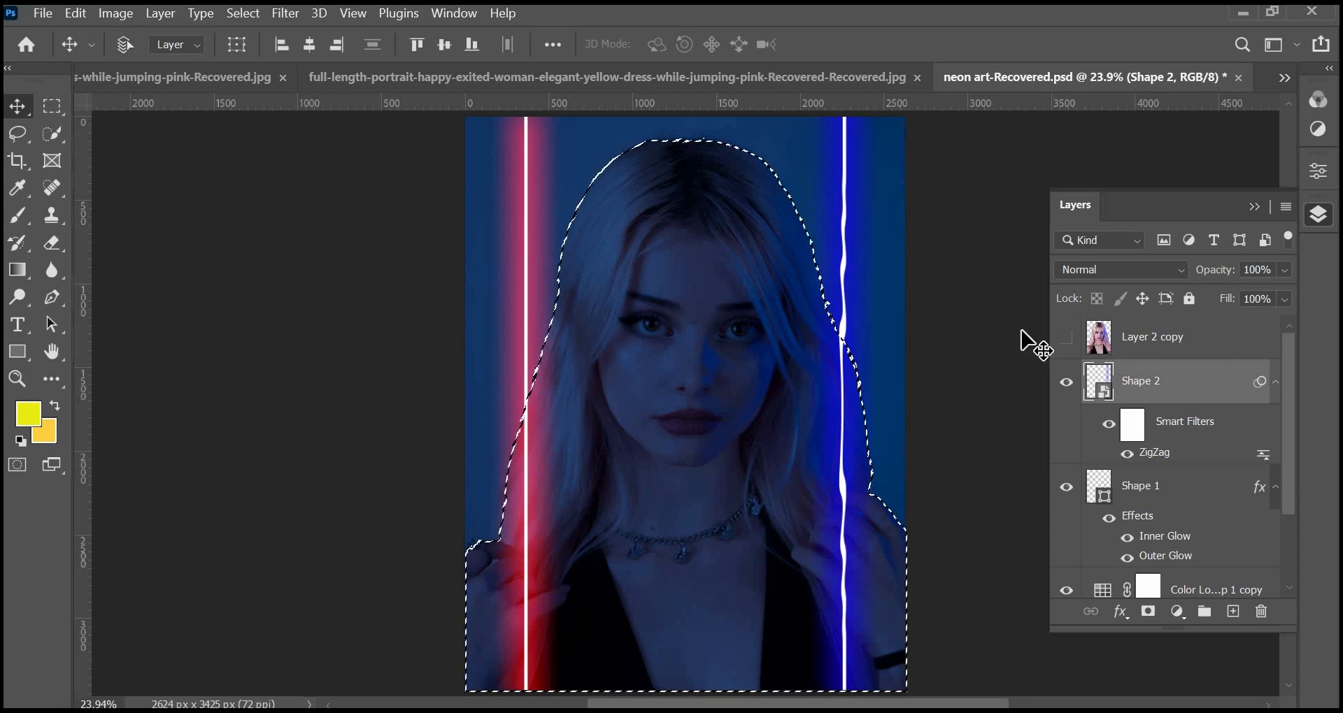
pyautogui.click(253, 13)
pyautogui.click(260, 92)
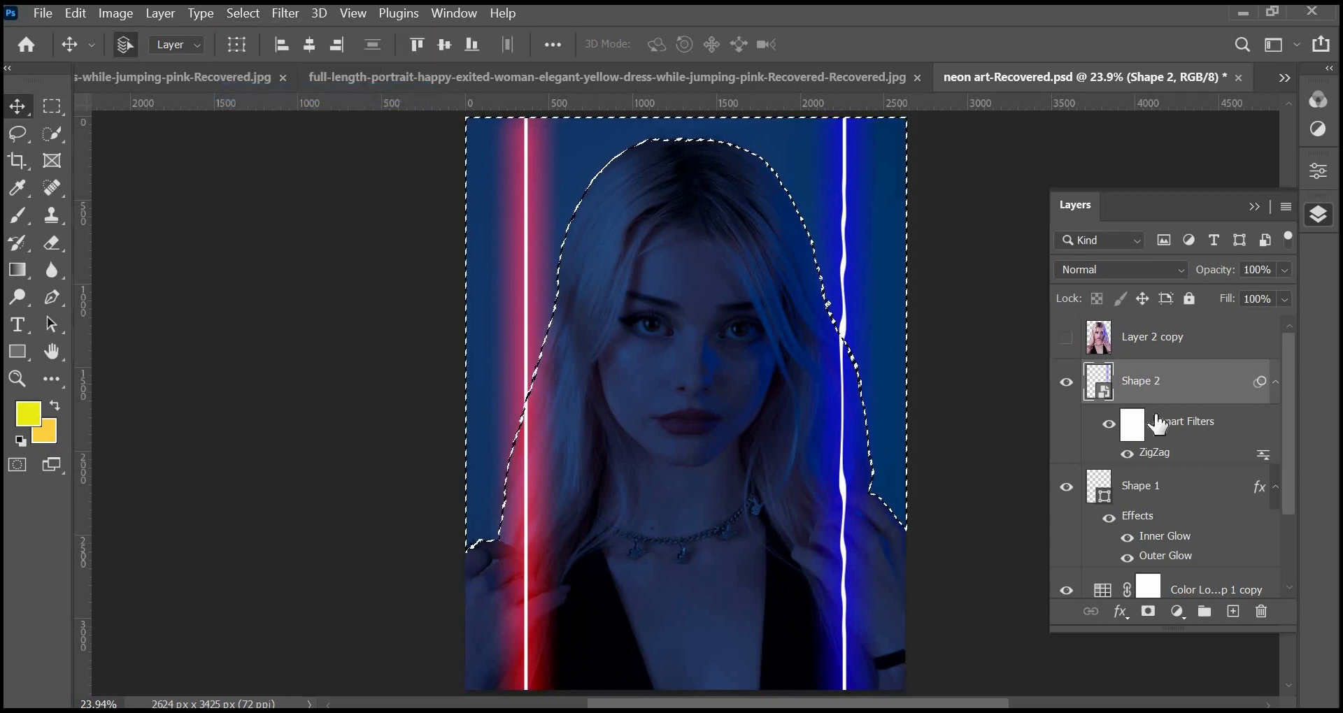
pyautogui.click(1148, 612)
pyautogui.moveTo(1141, 381); pyautogui.dragTo(1141, 487)
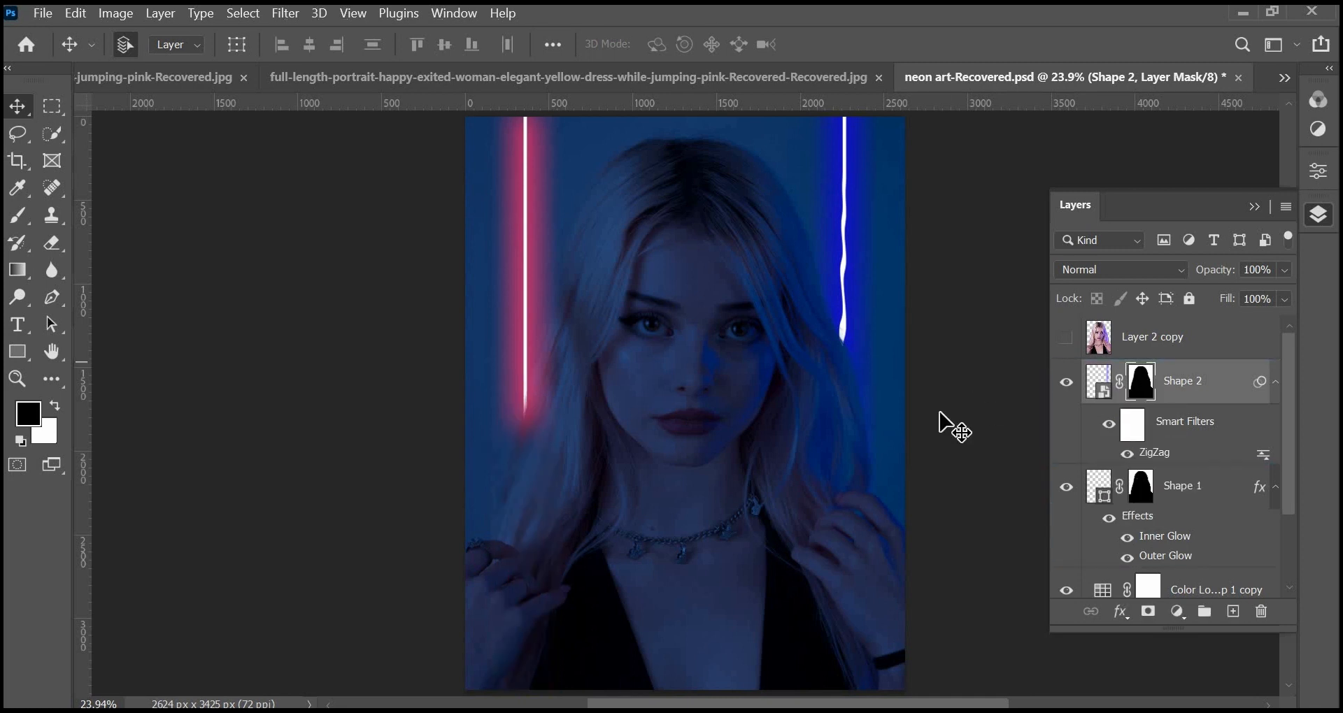
# - Show Layer 2 copy and lower its opacity so the portrait blends with the dark blue scene
pyautogui.click(1066, 337)
pyautogui.click(1160, 344)
pyautogui.moveTo(1214, 271); pyautogui.dragTo(1187, 355)
# - Add a Solid Color fill layer above Layer 2 copy in red ff0000
pyautogui.click(1177, 611)
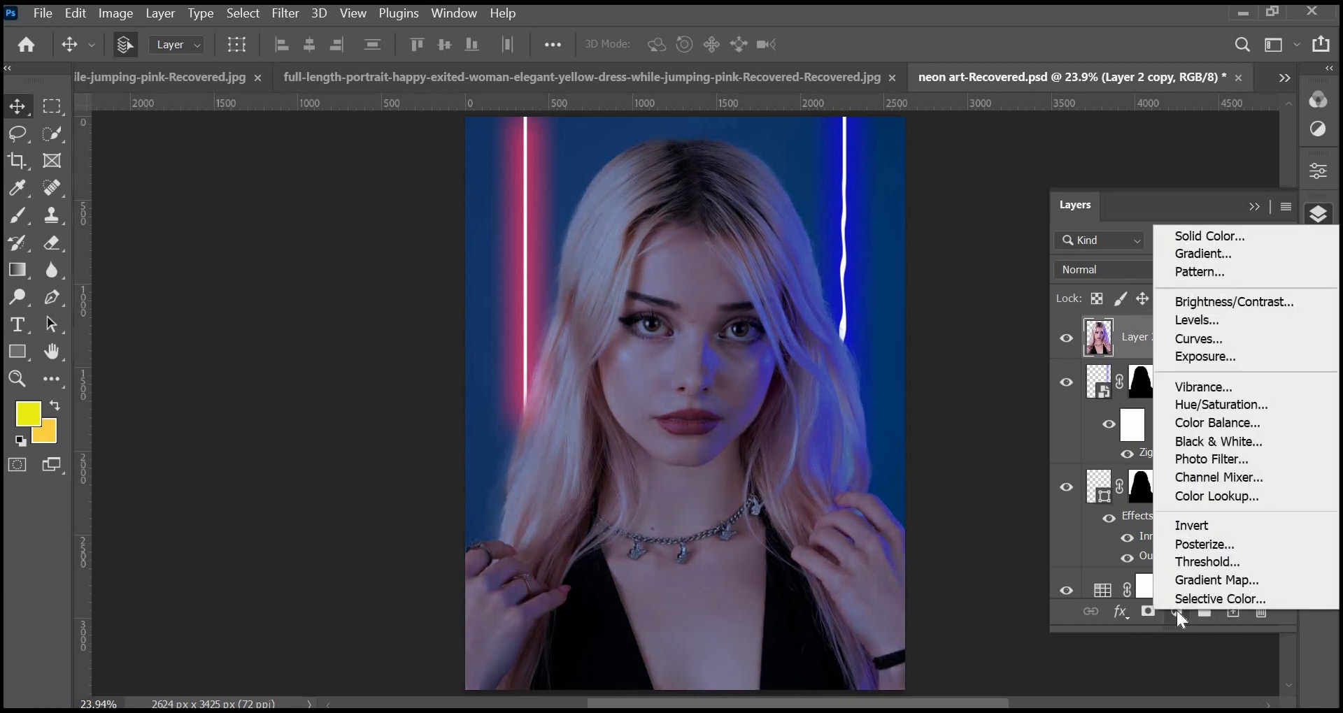
pyautogui.click(1097, 615)
pyautogui.click(1177, 612)
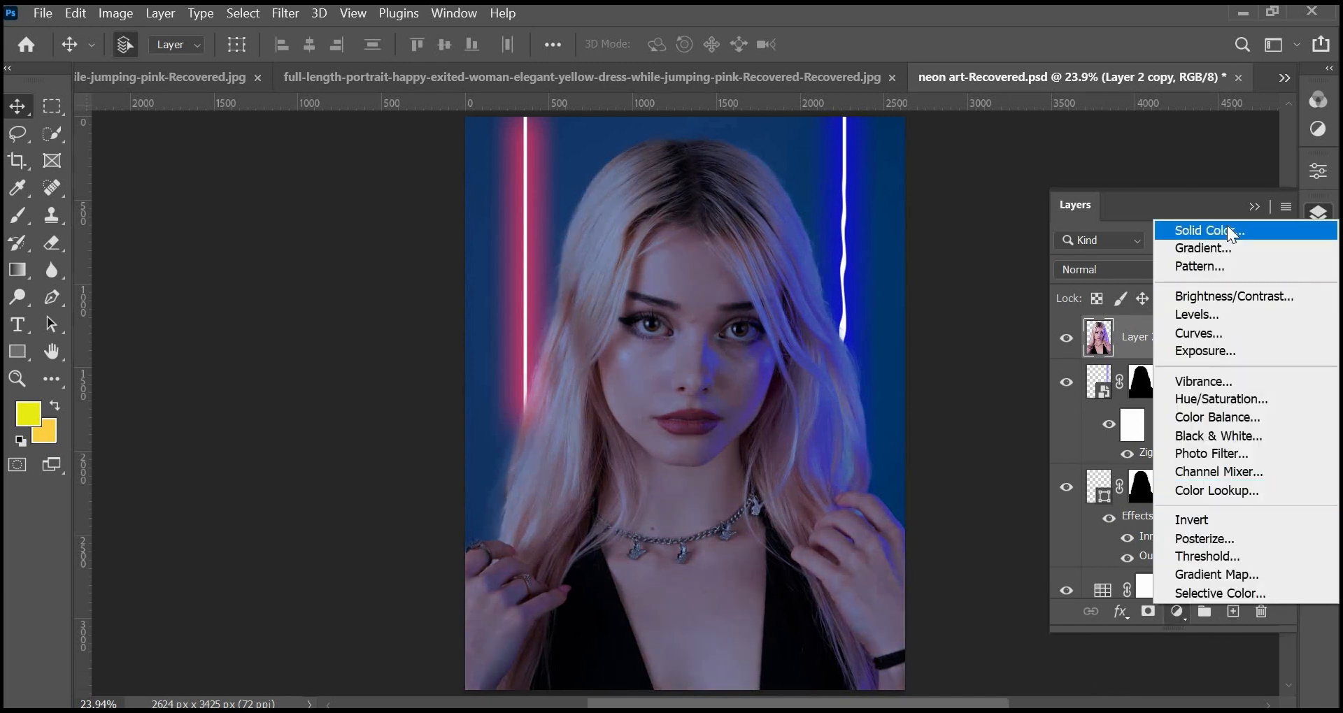
pyautogui.click(1227, 225)
pyautogui.write('ff0000')
pyautogui.click(1177, 60)
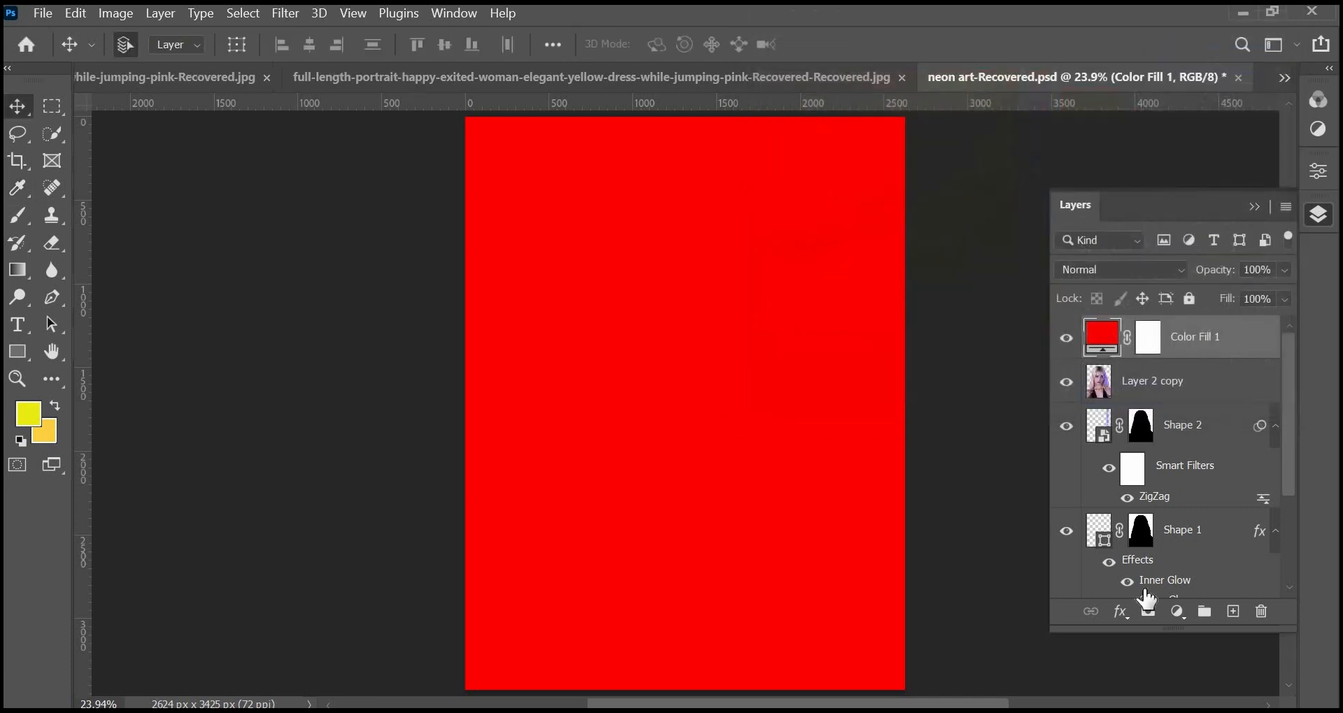
# - Add a second Solid Color fill layer on top in fully saturated blue with hue 247
pyautogui.click(1176, 612)
pyautogui.click(1206, 231)
pyautogui.click(1040, 149)
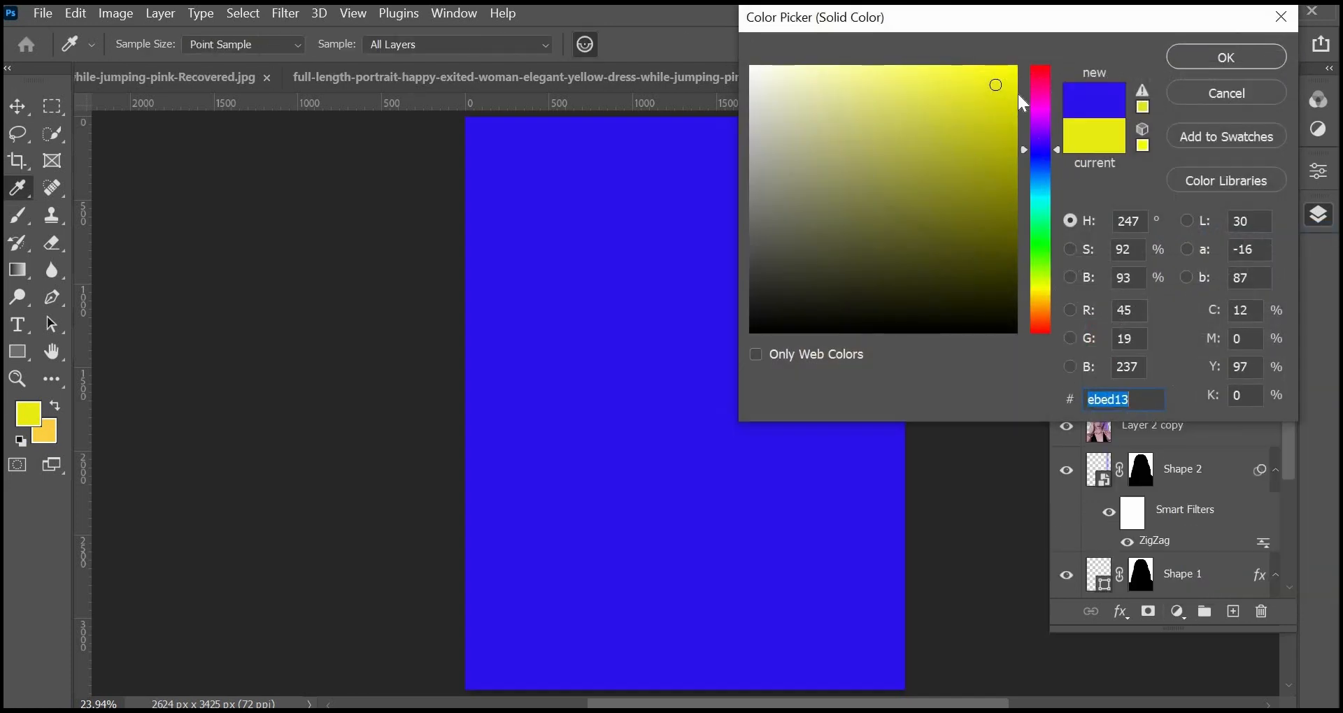
pyautogui.moveTo(1012, 74); pyautogui.dragTo(1115, 61)
pyautogui.click(1226, 58)
# - Set Color Fill 2 to Soft Light at 79% opacity and Color Fill 1 to Soft Light at 77% opacity
pyautogui.click(1122, 270)
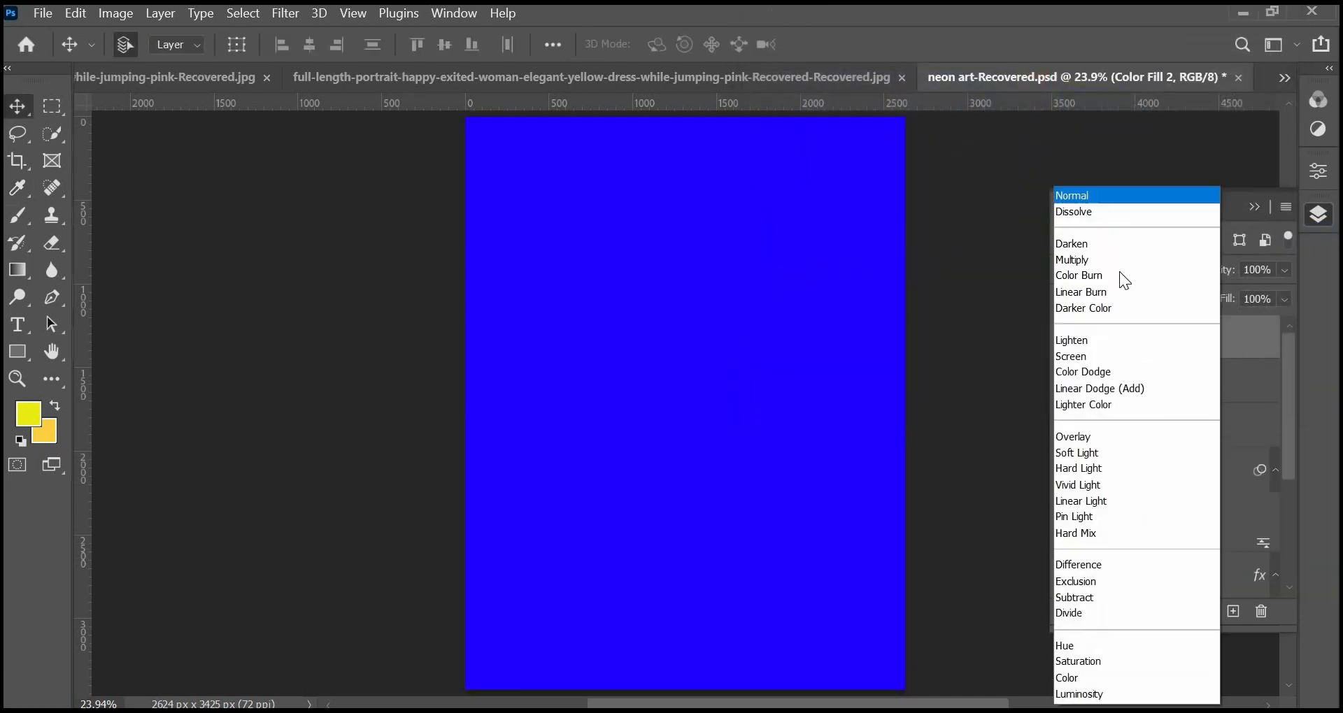
pyautogui.click(1110, 453)
pyautogui.click(1186, 395)
pyautogui.click(1148, 270)
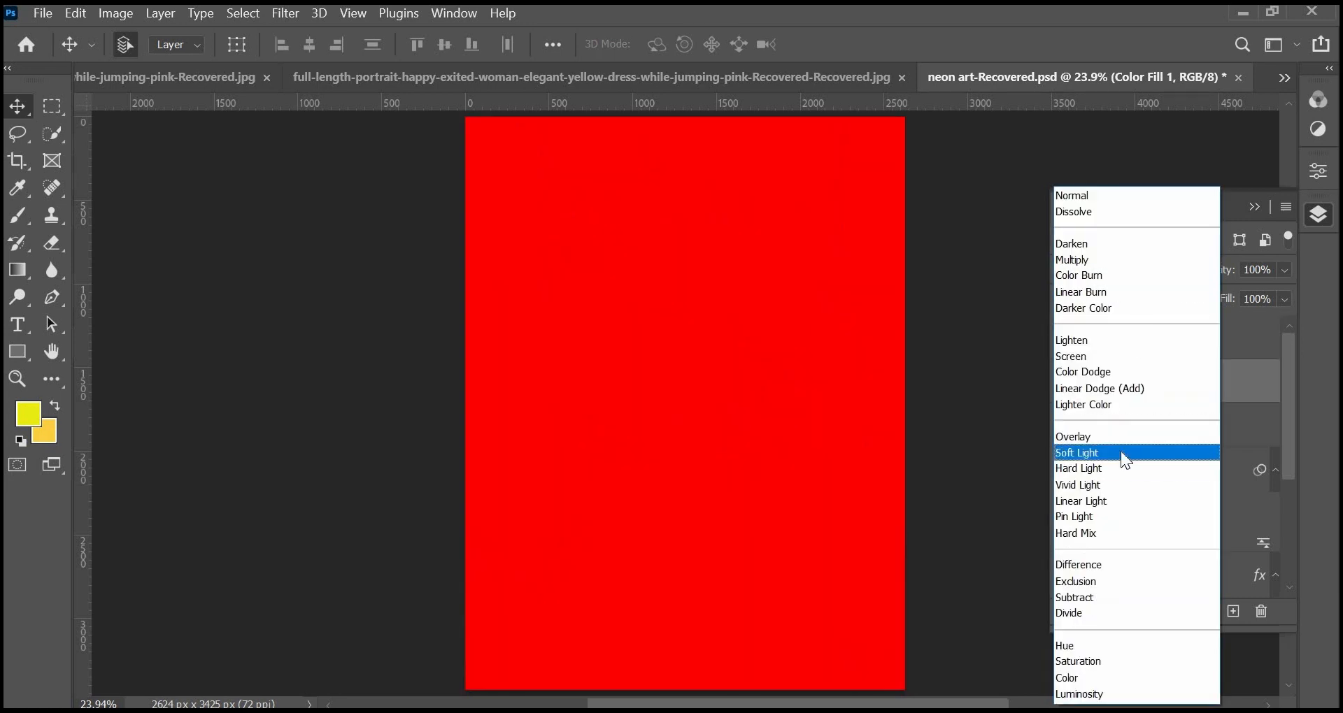
pyautogui.click(1050, 455)
pyautogui.moveTo(1208, 275)
pyautogui.mouseDown()
pyautogui.moveTo(1181, 277)
pyautogui.moveTo(1193, 277)
pyautogui.mouseUp()
pyautogui.click(1180, 339)
# - Invert the layer masks of Color Fill 2 and Color Fill 1 to black
pyautogui.click(1148, 339)
pyautogui.hotkey('ctrl', 'i')
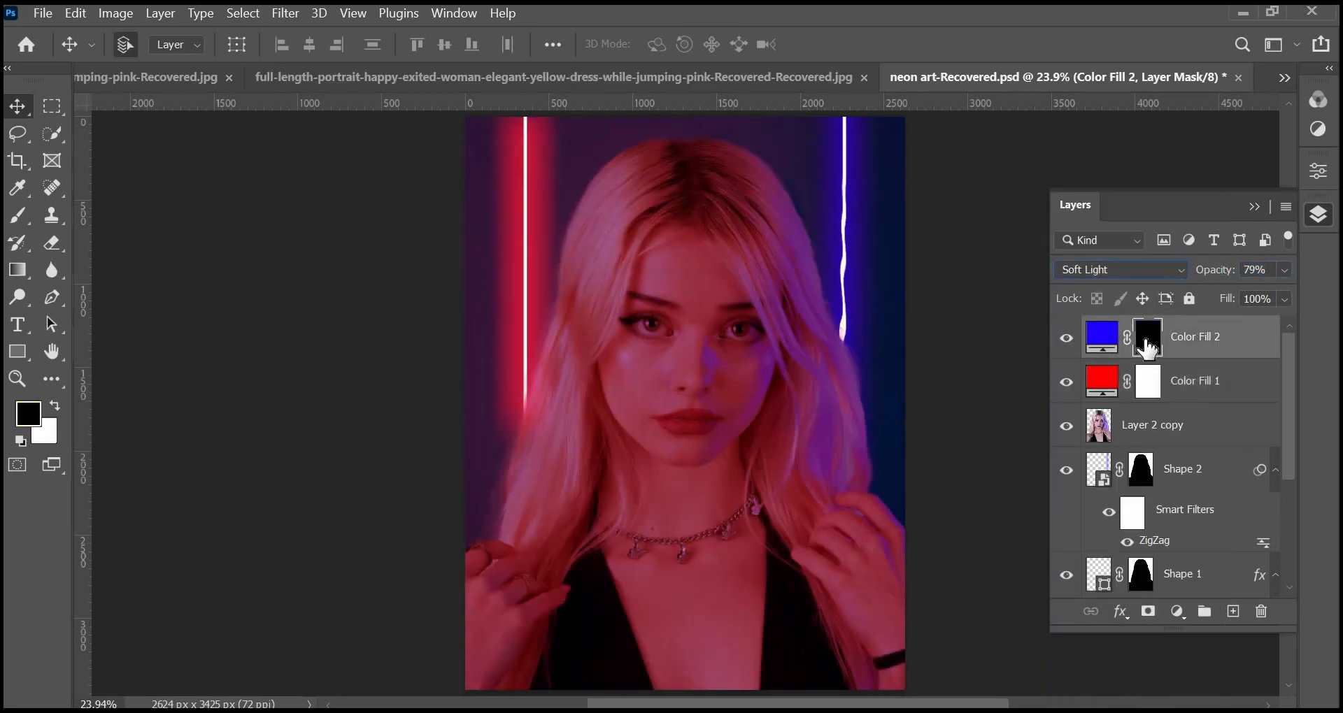
pyautogui.click(1148, 381)
pyautogui.hotkey('ctrl', 'i')
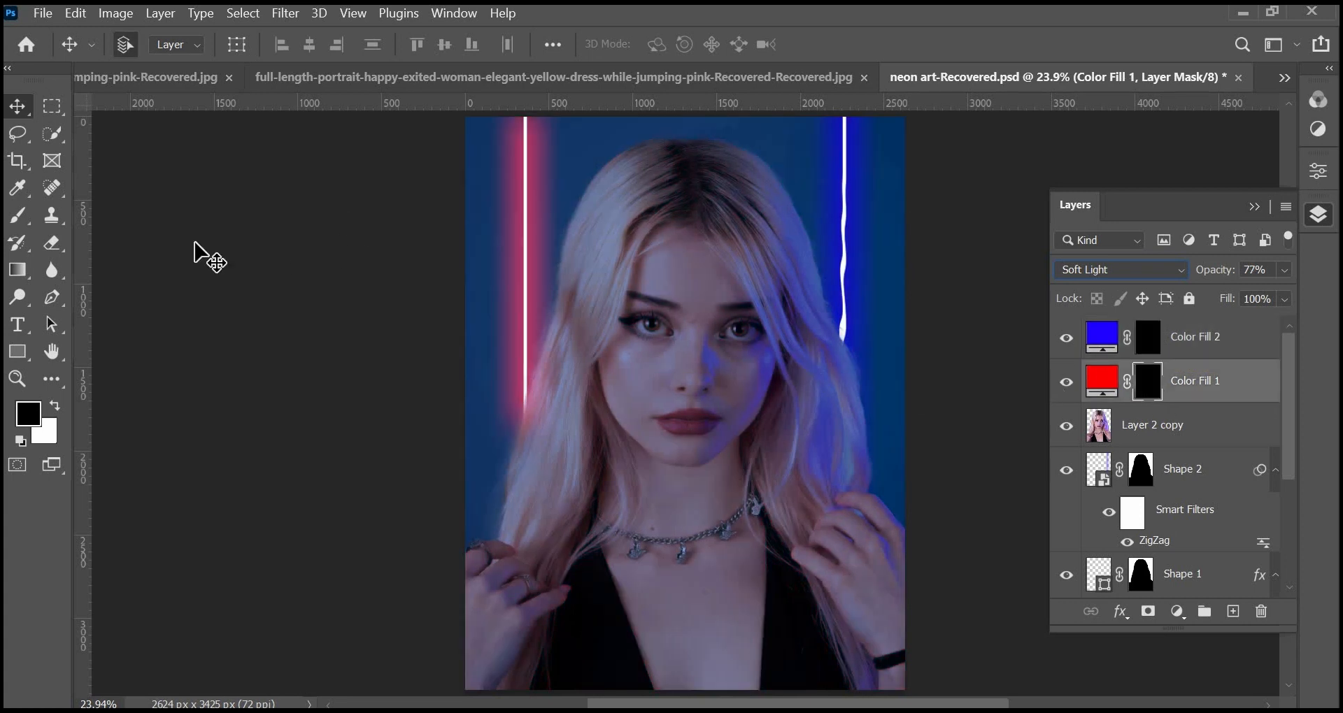
# - Set up a Soft Round brush with 0% hardness and a size of about 2165 px
pyautogui.click(19, 215)
pyautogui.rightClick(696, 553)
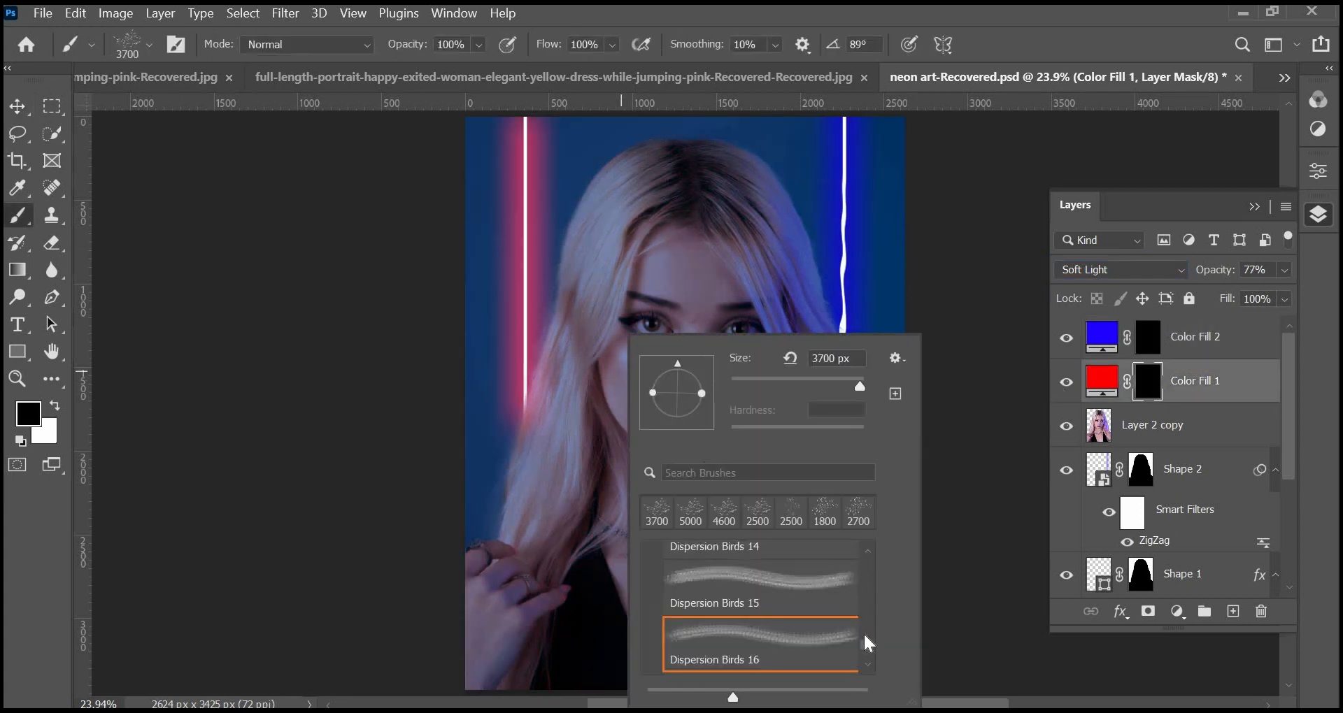
pyautogui.scroll(10, 870, 602)
pyautogui.moveTo(866, 605); pyautogui.dragTo(869, 553)
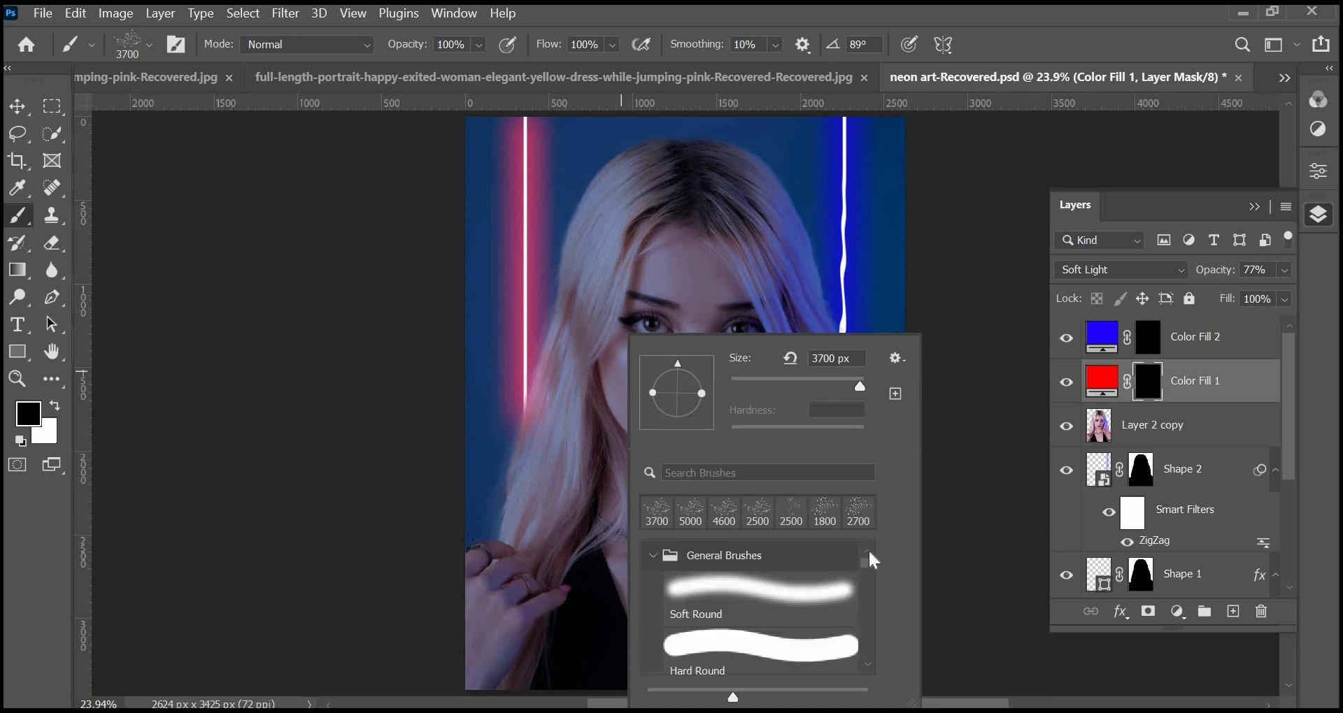
pyautogui.click(791, 590)
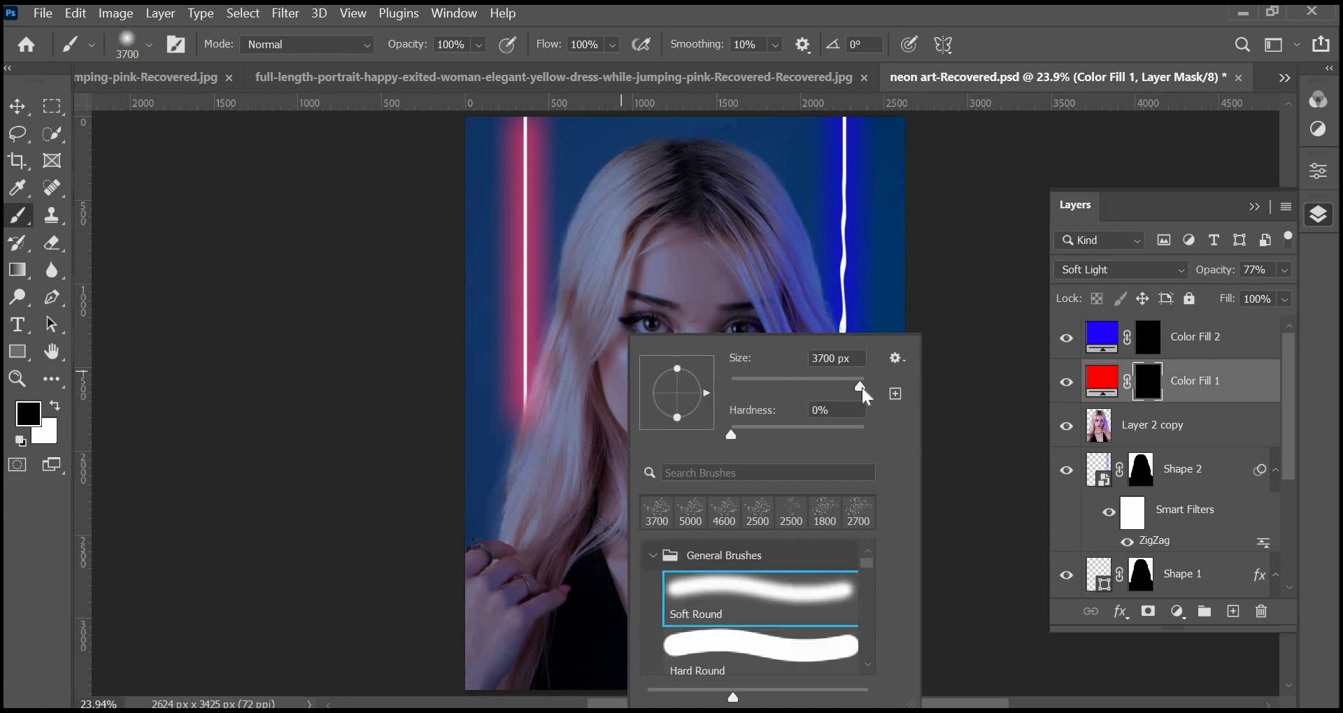
pyautogui.click(621, 373)
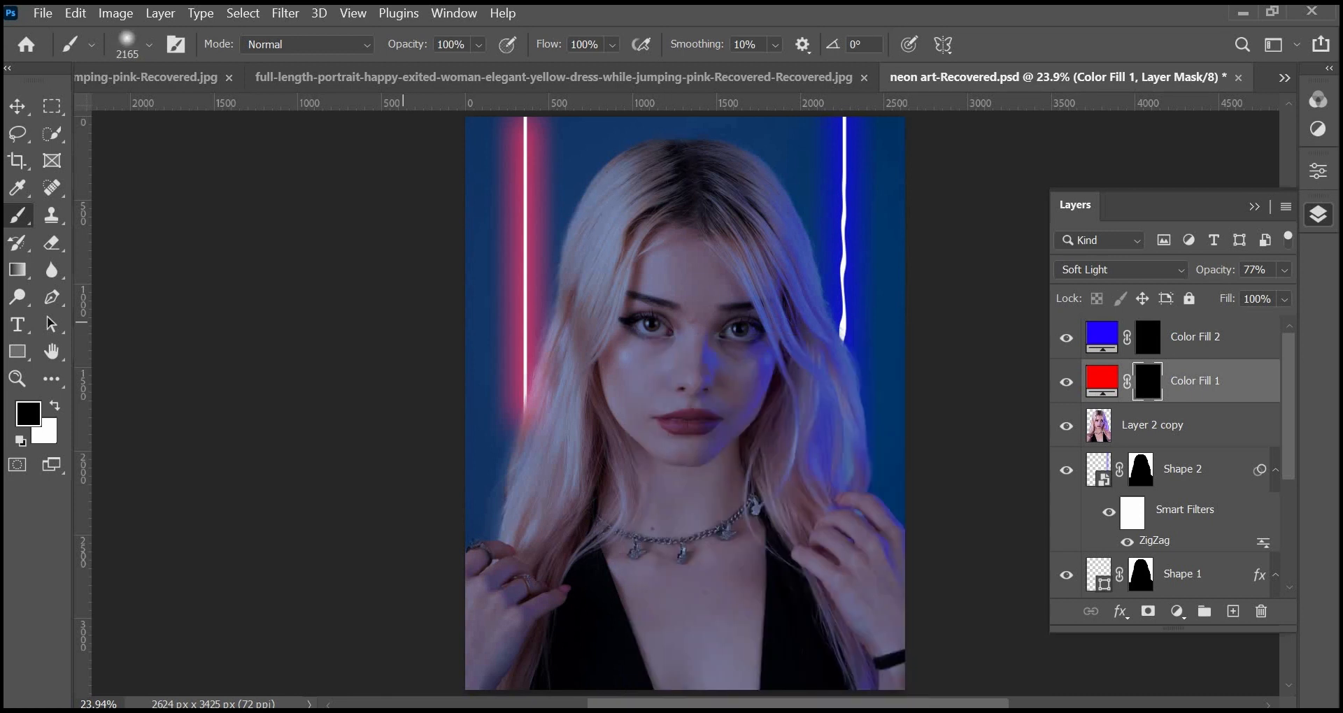
# - Paint white down the red tube's side on the Color Fill 1 mask and down the blue tube's side on the Color Fill 2 mask
pyautogui.press('x')
pyautogui.moveTo(542, 185); pyautogui.dragTo(518, 574)
pyautogui.click(1147, 338)
pyautogui.moveTo(843, 177); pyautogui.dragTo(843, 586)
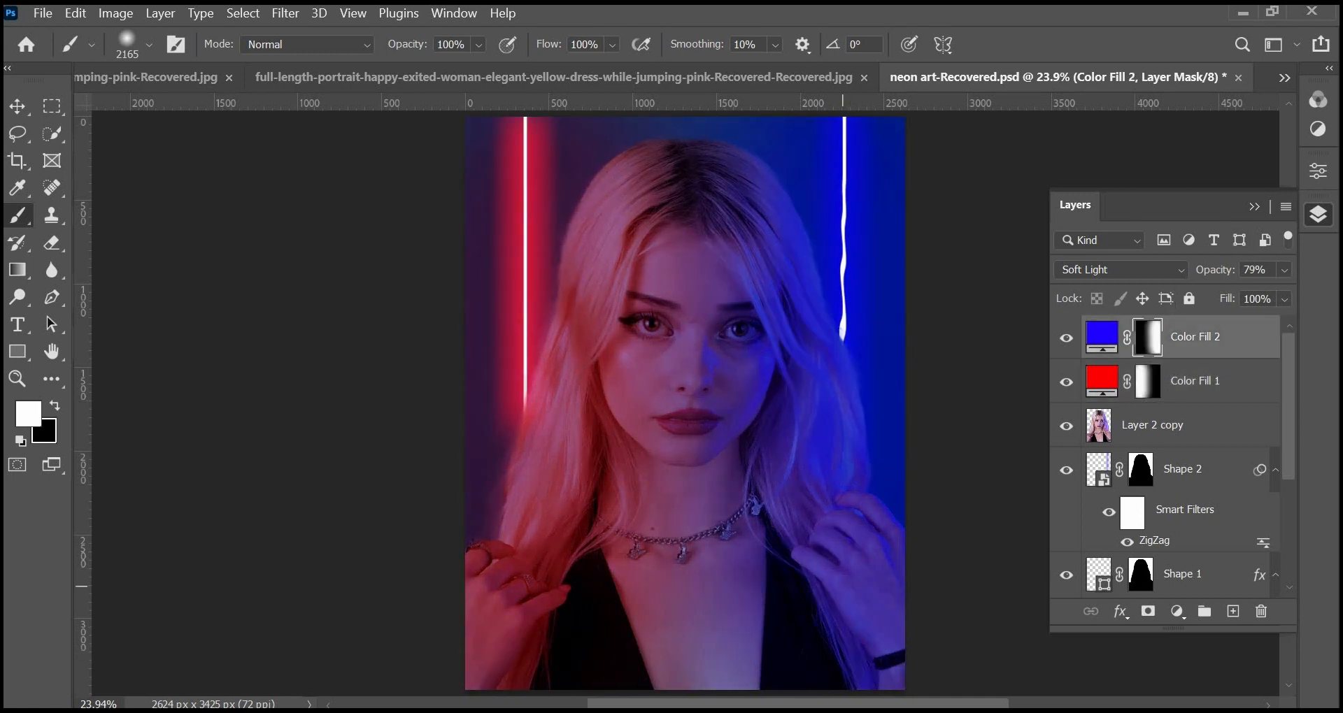
pyautogui.press('v')
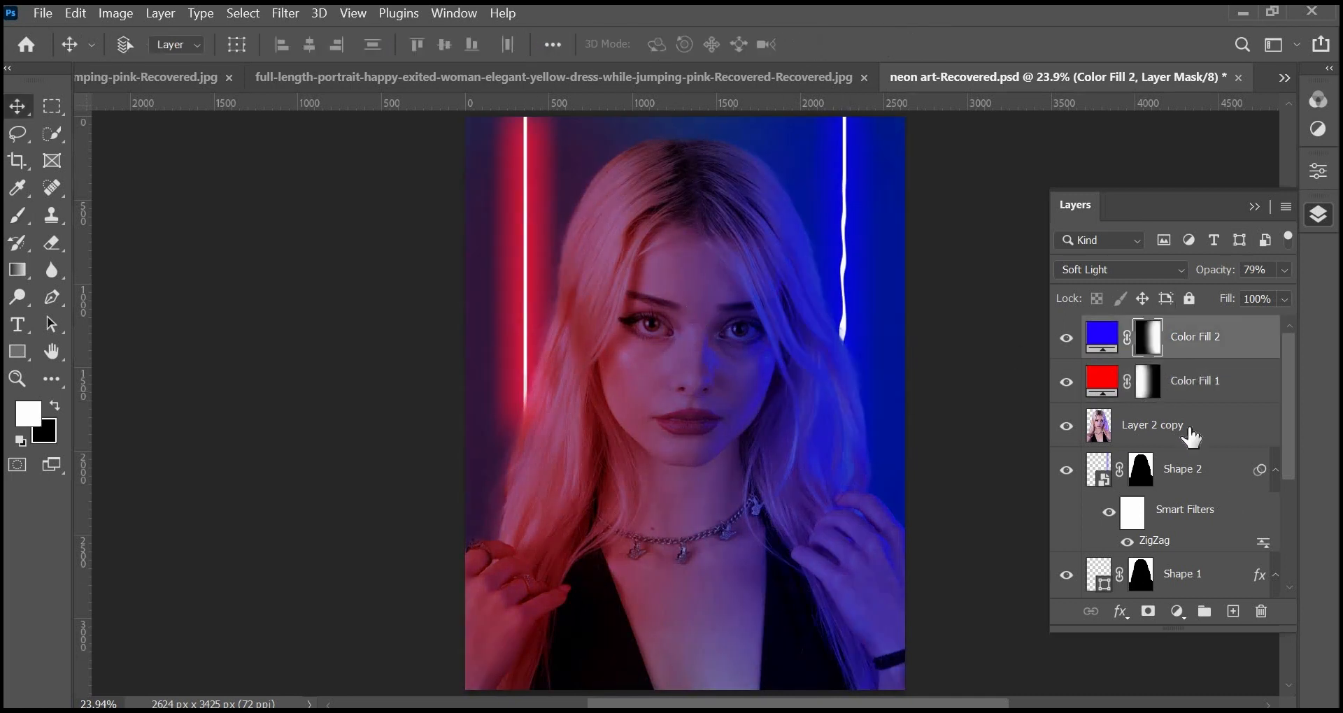
# - Select the iris of the eye on the red-lit side of the face with the Elliptical Marquee
pyautogui.hotkey('ctrl', '=')
pyautogui.hotkey('ctrl', '=')
pyautogui.hotkey('ctrl', '=')
pyautogui.hotkey('ctrl', '=')
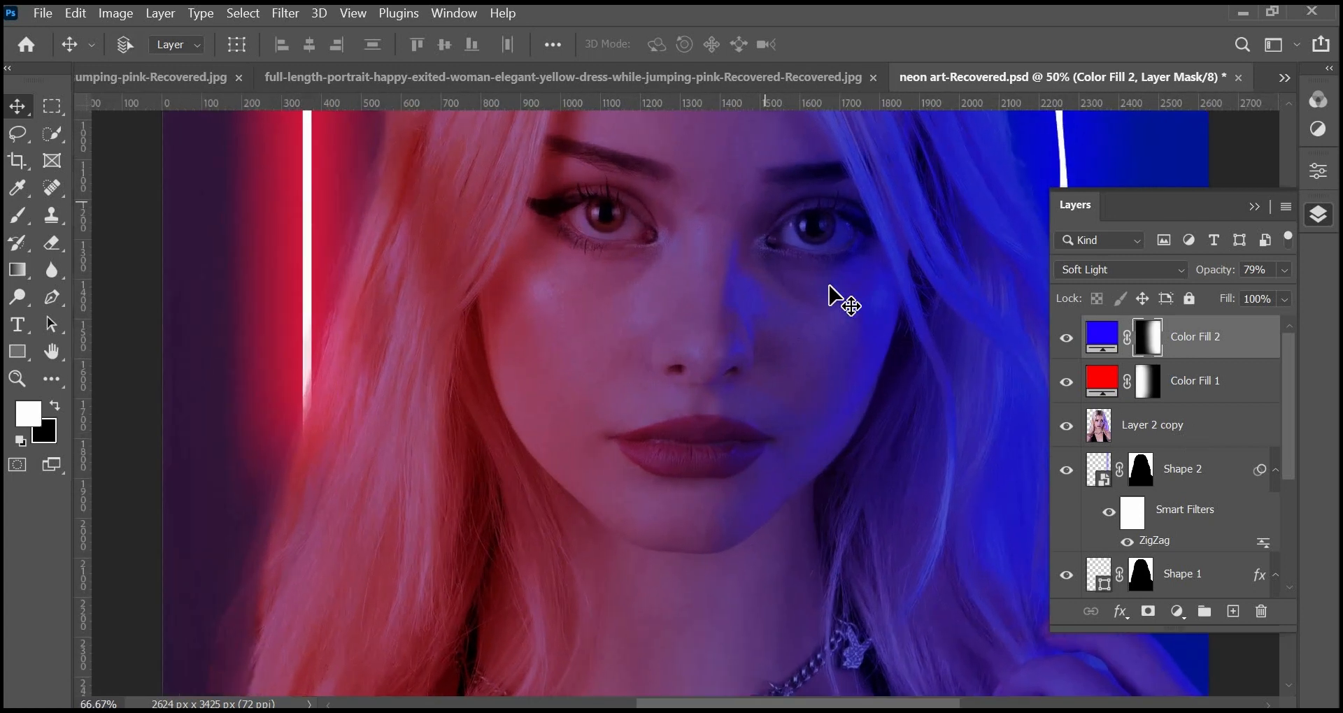
pyautogui.scroll(3, 835, 291)
pyautogui.hotkey('ctrl', '=')
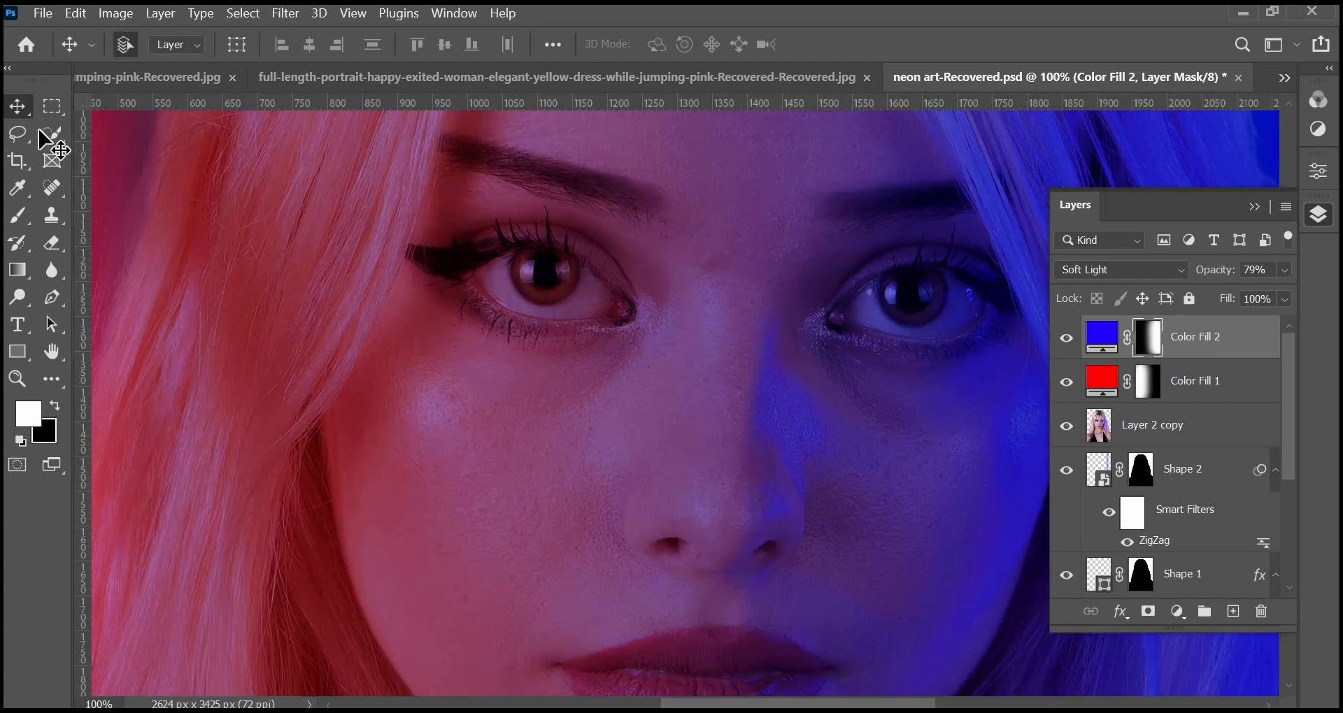
pyautogui.rightClick(47, 115)
pyautogui.click(147, 123)
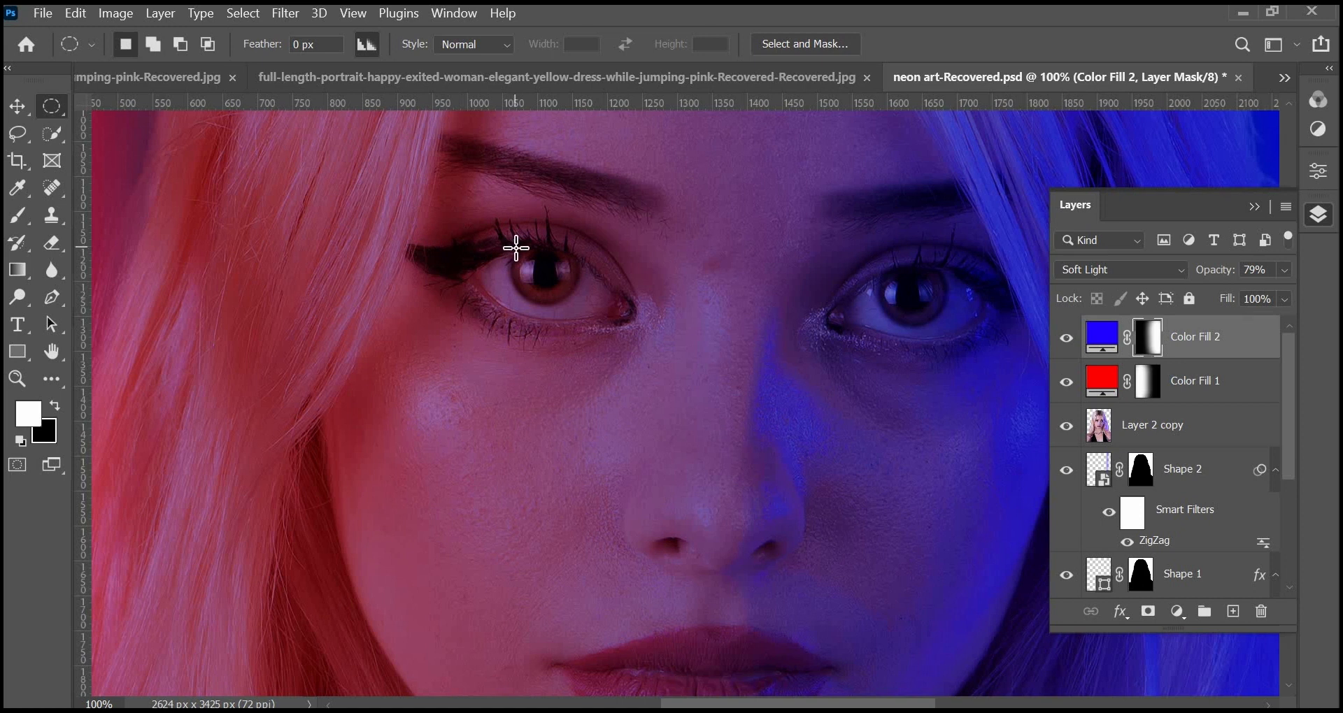
pyautogui.moveTo(515, 248); pyautogui.dragTo(580, 308)
pyautogui.moveTo(515, 248); pyautogui.dragTo(578, 304)
# - Add a colorized Hue/Saturation adjustment to the selected iris with hue 0, saturation 100 and lightness +5
pyautogui.click(1177, 612)
pyautogui.click(1219, 410)
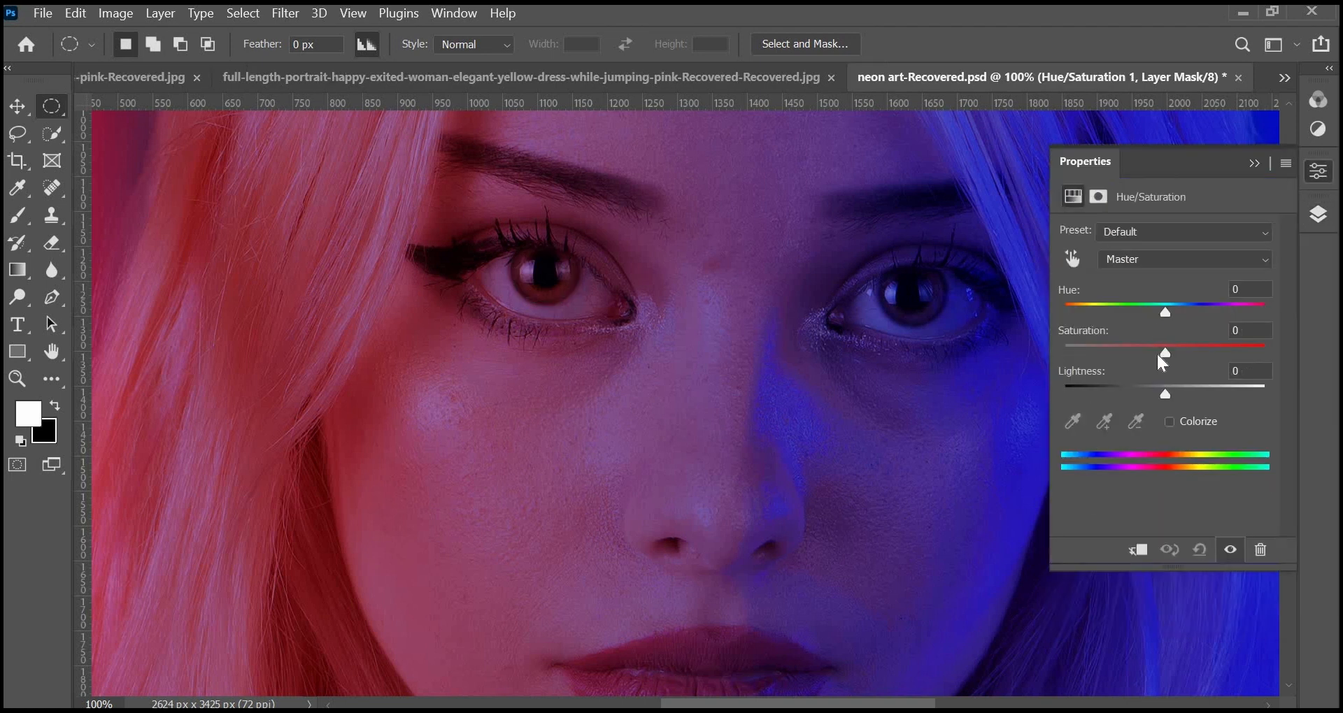
pyautogui.click(1169, 422)
pyautogui.moveTo(1118, 358); pyautogui.dragTo(1277, 368)
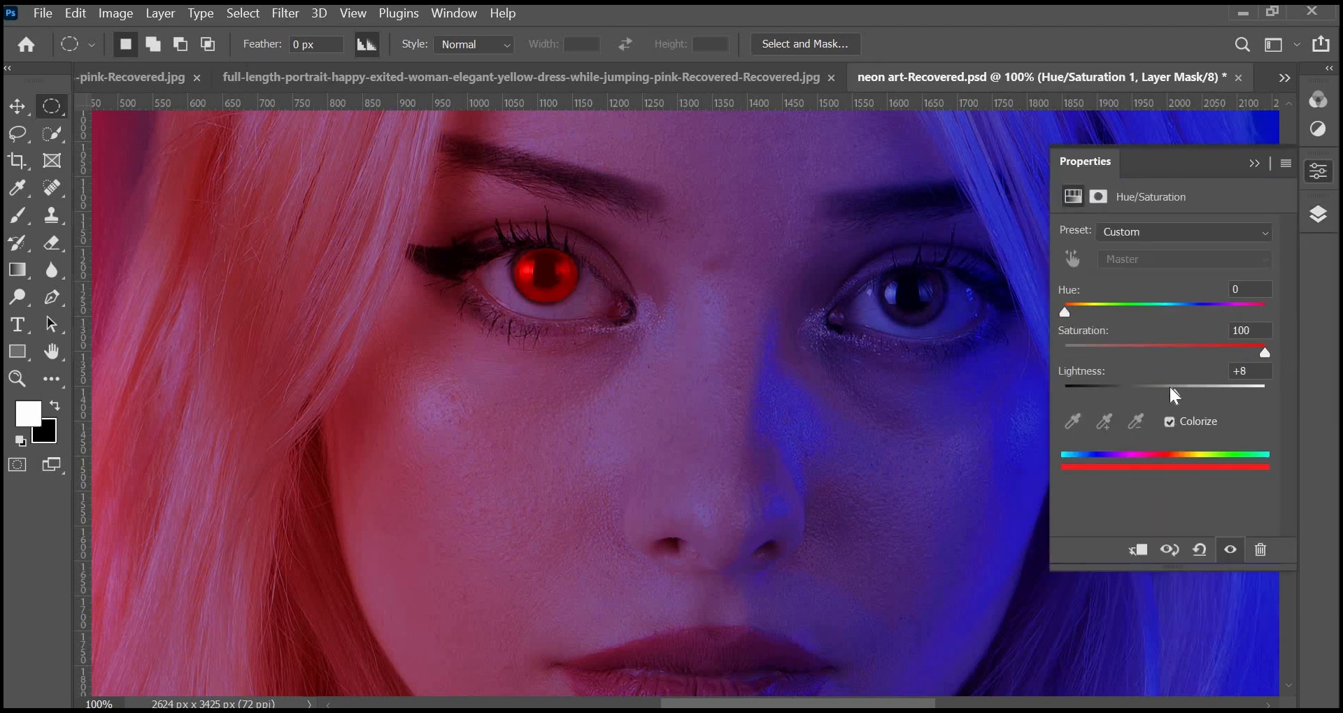
pyautogui.click(1254, 164)
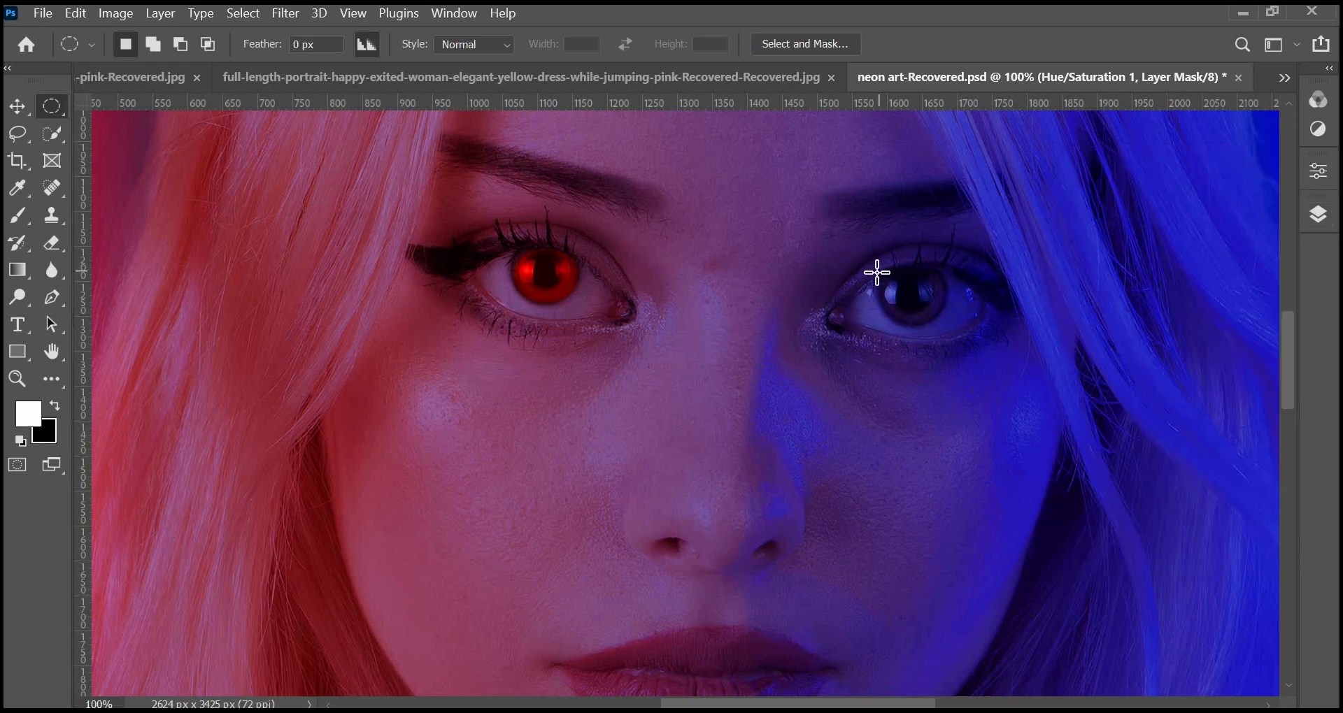
# - Select the iris of the eye on the blue-lit side with elliptical selections, refining the outline to its shape
pyautogui.moveTo(877, 272); pyautogui.dragTo(951, 325)
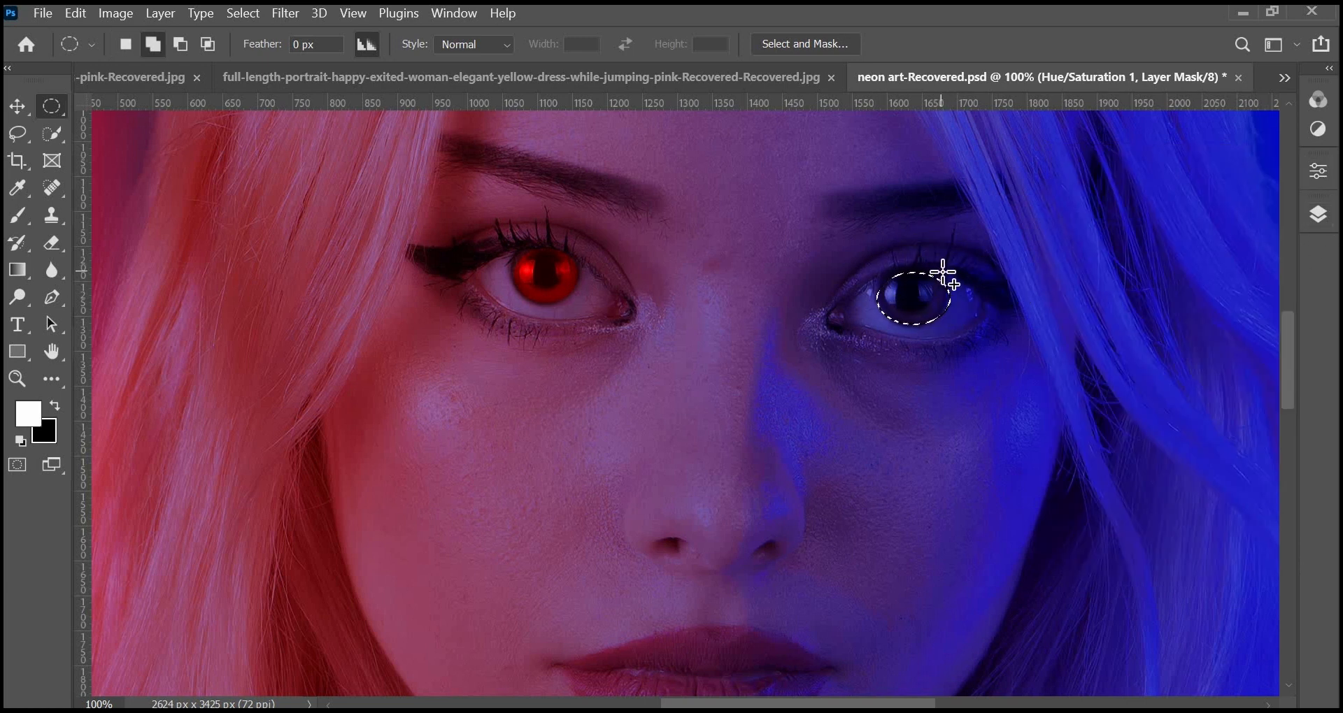
pyautogui.moveTo(943, 273)
pyautogui.mouseDown()
pyautogui.moveTo(932, 290)
pyautogui.moveTo(937, 278)
pyautogui.mouseUp()
# - Add a colorized Hue/Saturation adjustment to the blue-side iris with hue 183 and saturation 71
pyautogui.click(1318, 215)
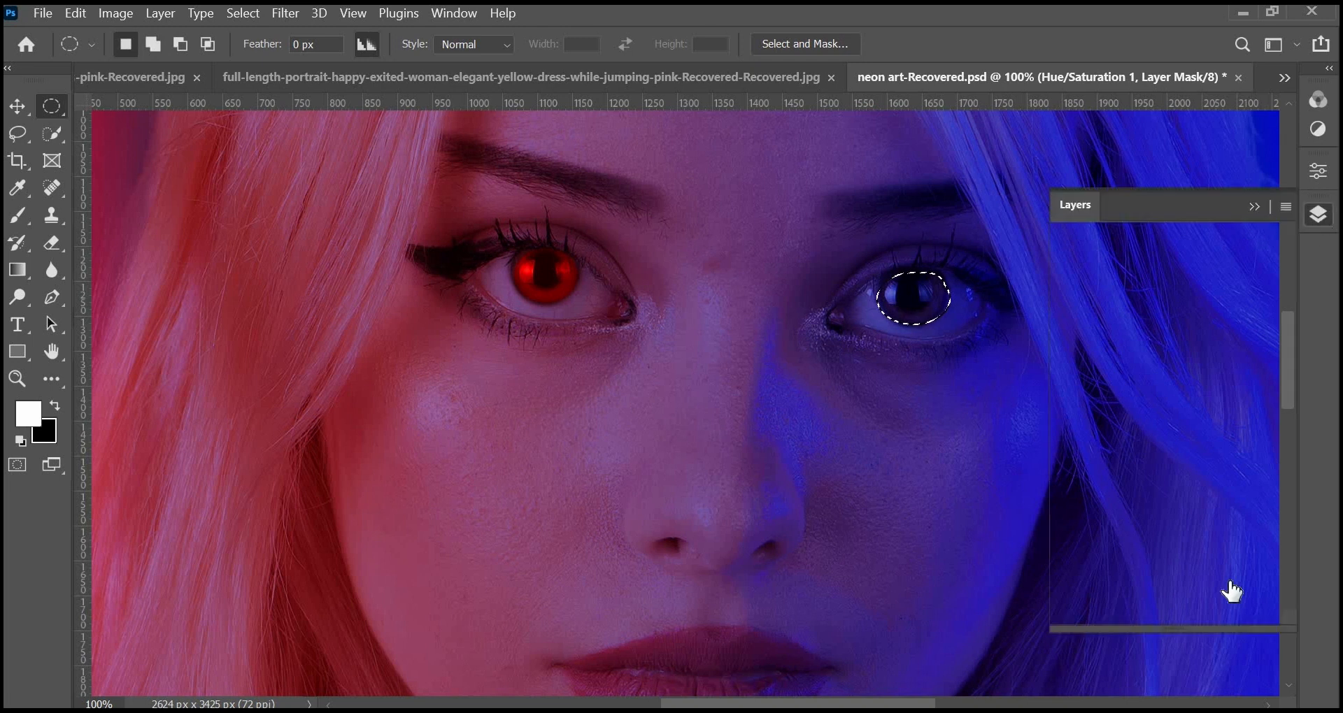
pyautogui.click(1158, 686)
pyautogui.click(1240, 387)
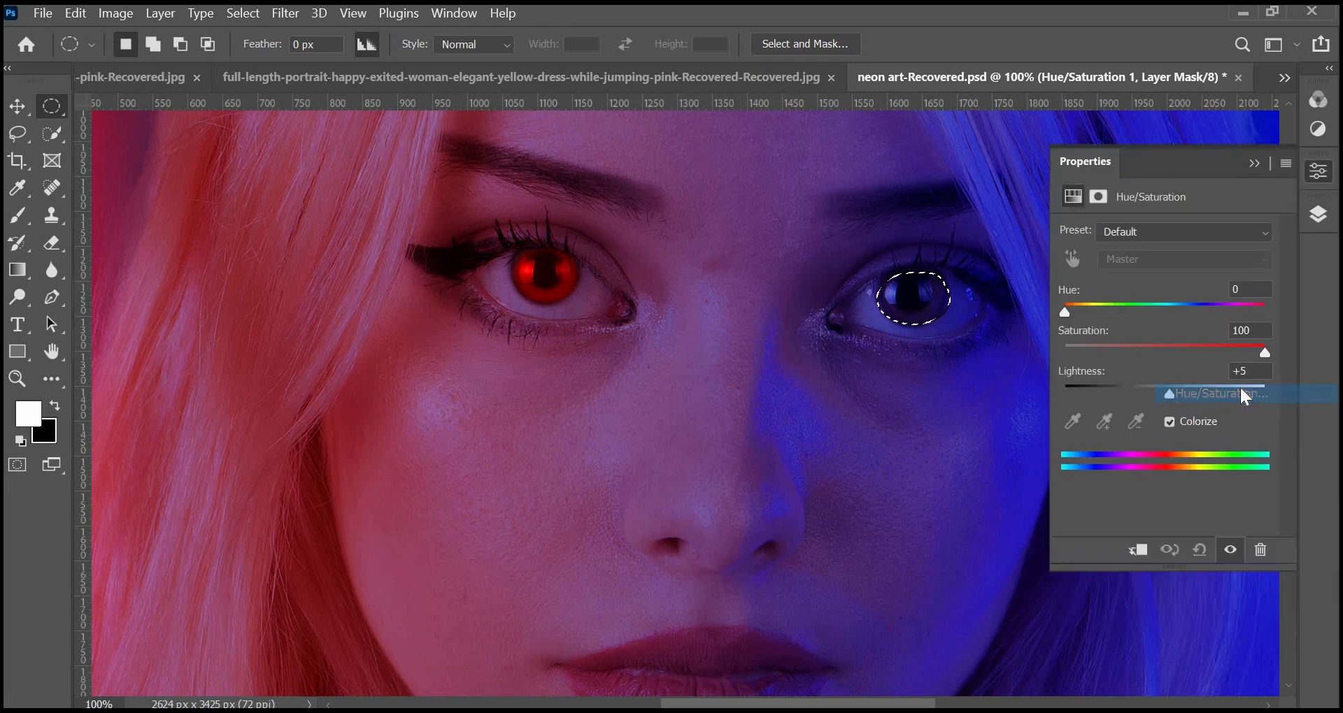
pyautogui.click(1169, 422)
pyautogui.moveTo(1064, 312); pyautogui.dragTo(1165, 312)
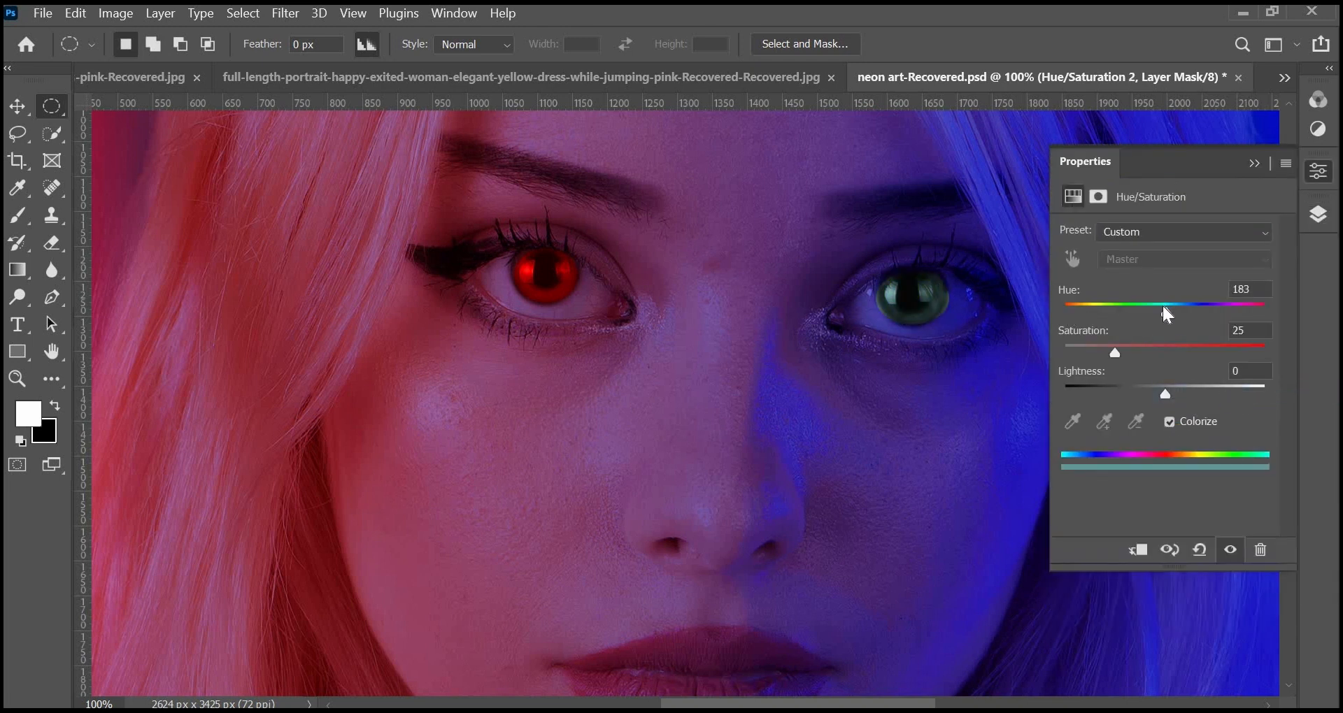
pyautogui.moveTo(1115, 353); pyautogui.dragTo(1159, 352)
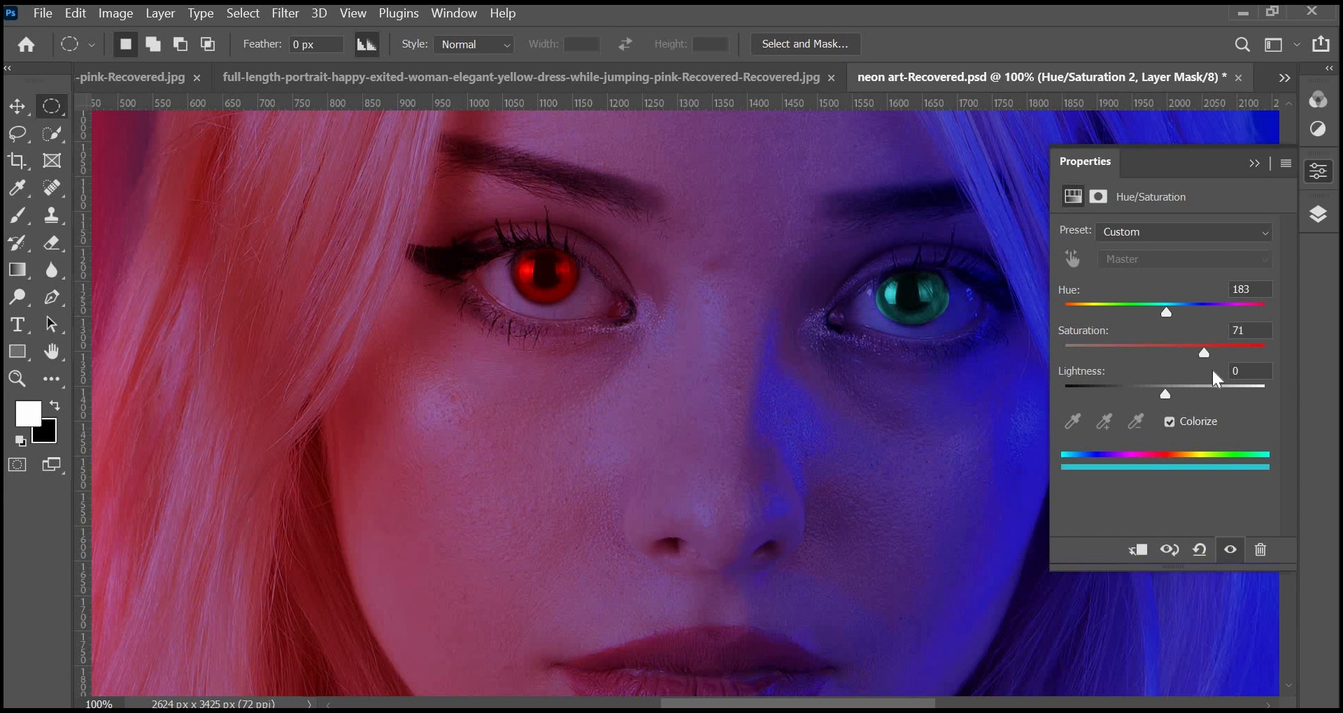
pyautogui.click(1256, 164)
# - Clean up the iris edge on the Hue/Saturation 2 mask with a soft black brush of 100 px
pyautogui.click(1317, 214)
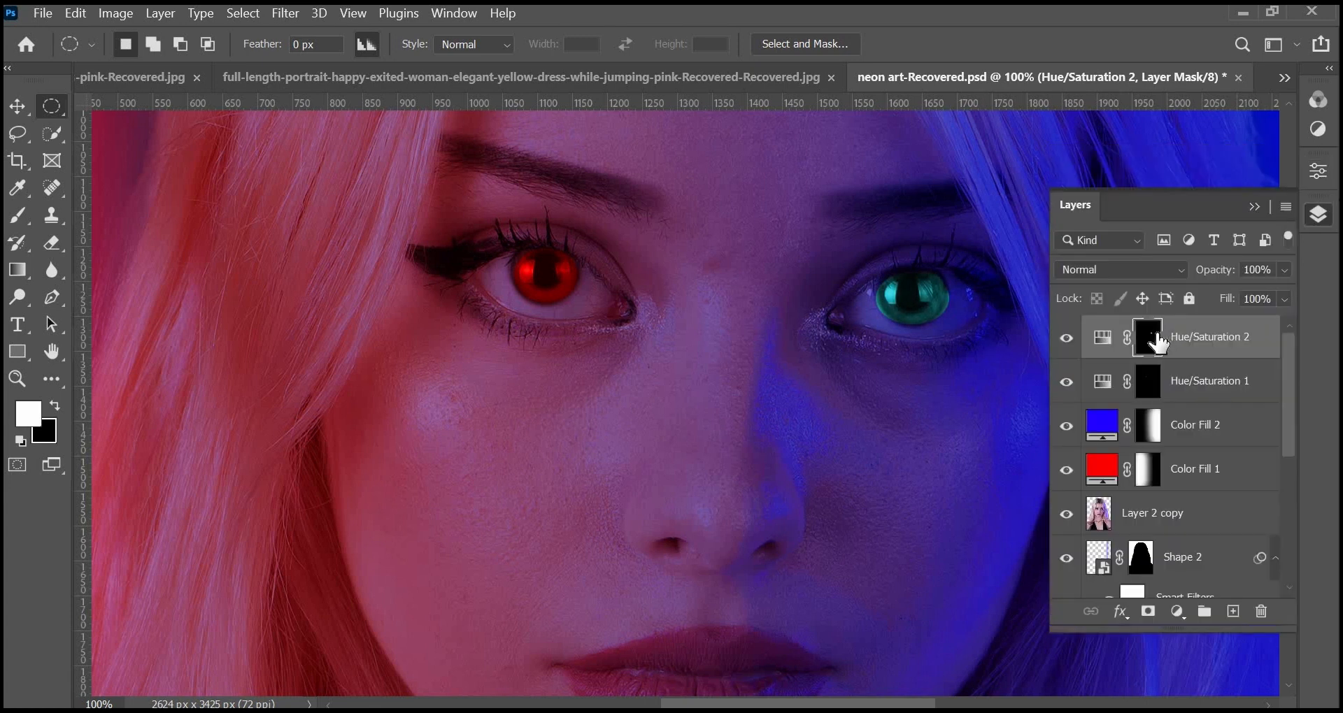
pyautogui.press('b')
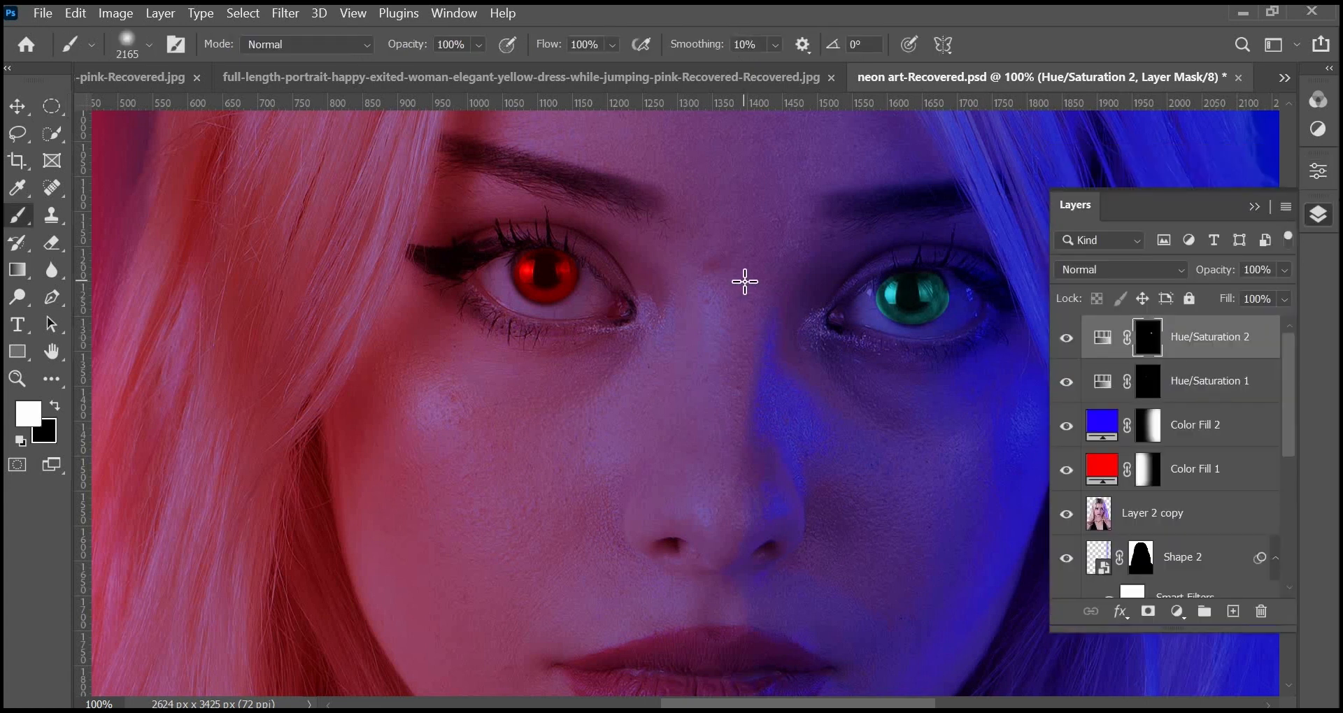
pyautogui.press(']')
pyautogui.press(']')
pyautogui.press(']')
pyautogui.press(']')
pyautogui.press(']')
pyautogui.press(']')
pyautogui.press(']')
pyautogui.press(']')
pyautogui.press(']')
pyautogui.press(']')
pyautogui.press(']')
pyautogui.press(']')
pyautogui.press(']')
pyautogui.press(']')
pyautogui.press(']')
pyautogui.press(']')
pyautogui.press('x')
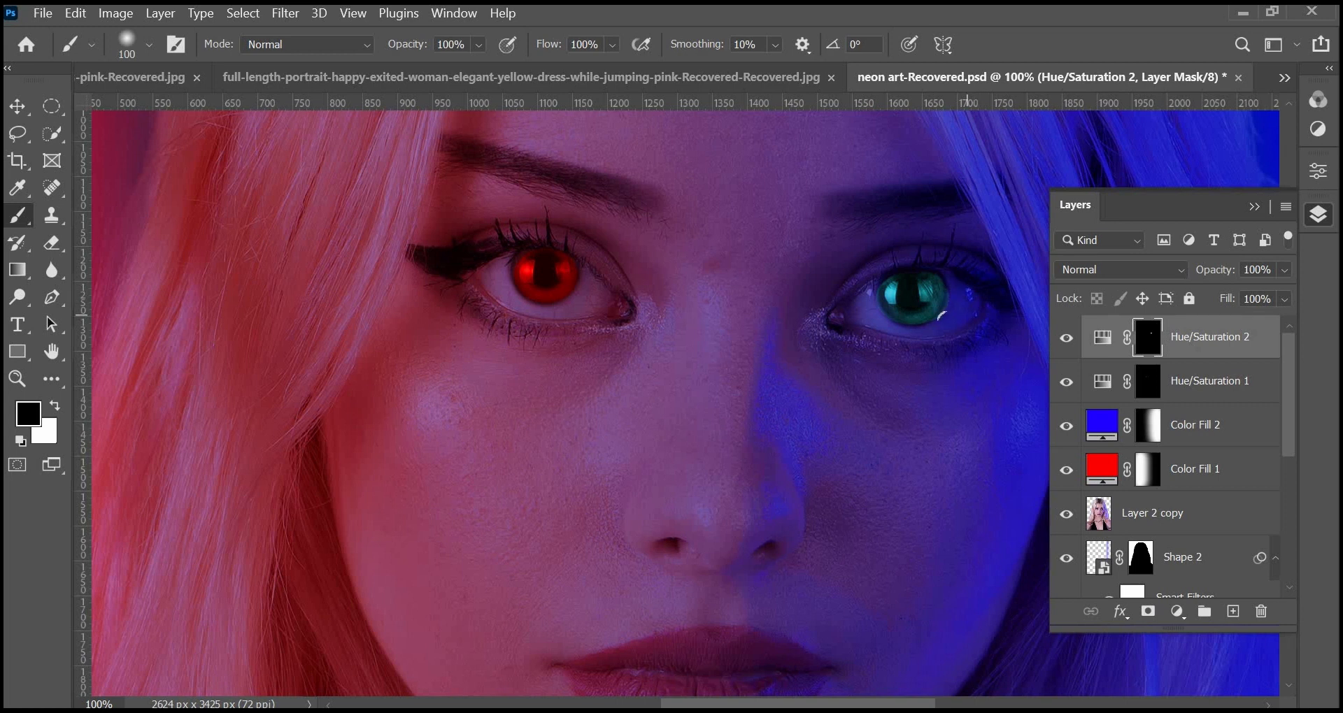
pyautogui.hotkey('ctrl', '0')
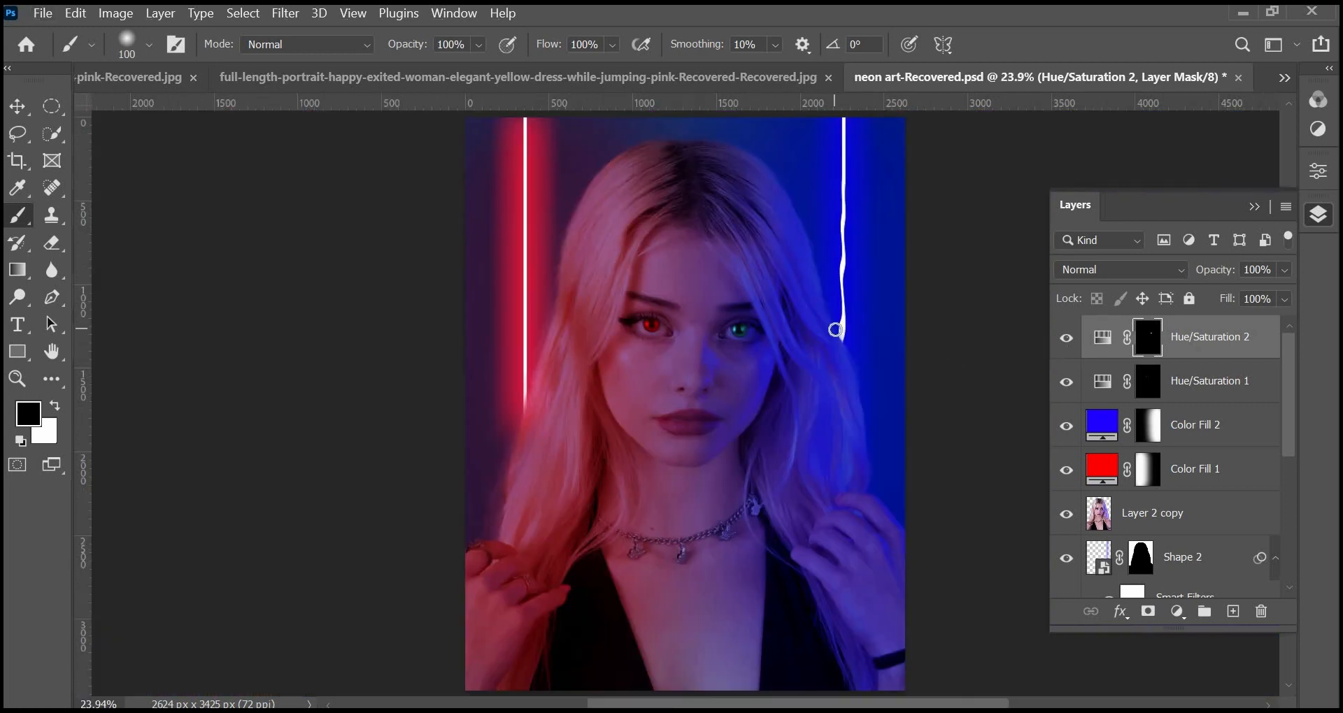
# - Outline the woman's lips with a freehand Lasso selection
pyautogui.press('l')
pyautogui.hotkey('ctrl', '+')
pyautogui.hotkey('ctrl', '+')
pyautogui.hotkey('ctrl', '+')
pyautogui.hotkey('ctrl', '+')
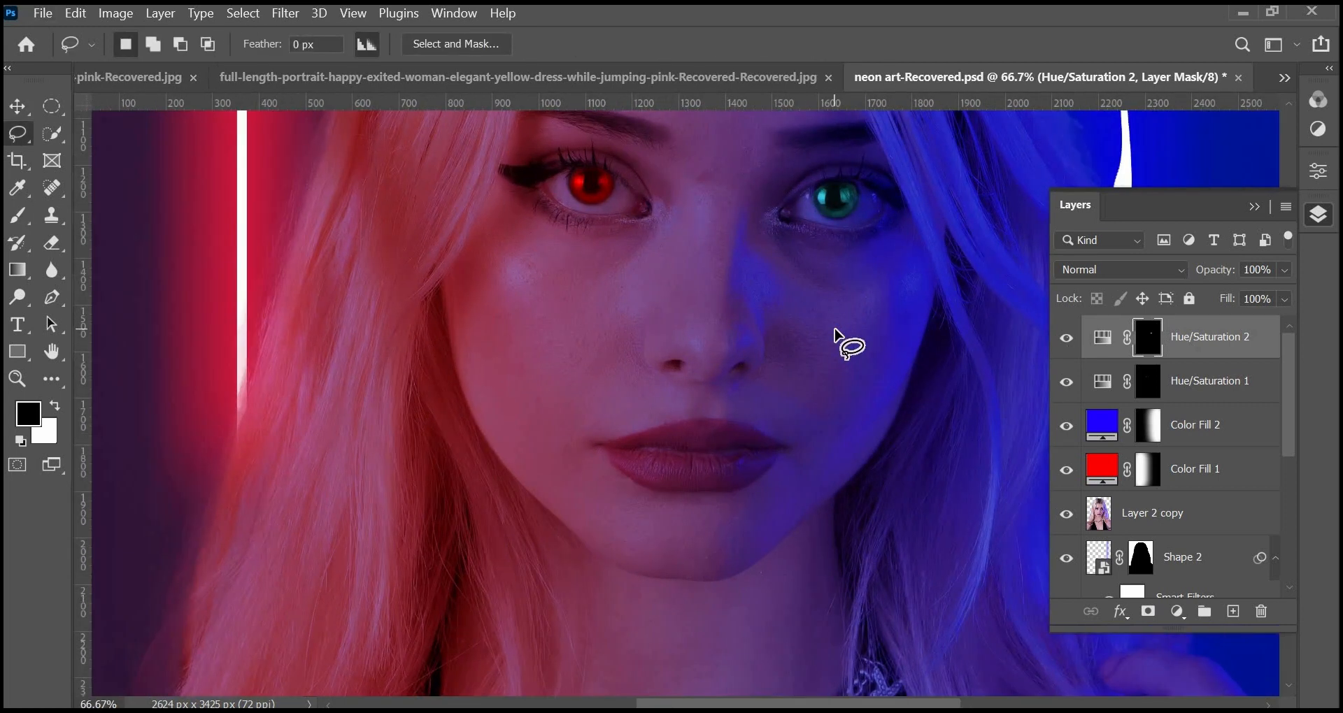
pyautogui.moveTo(604, 443)
pyautogui.mouseDown()
pyautogui.moveTo(720, 420)
pyautogui.moveTo(785, 452)
pyautogui.moveTo(722, 491)
pyautogui.moveTo(666, 491)
pyautogui.moveTo(614, 463)
pyautogui.mouseUp()
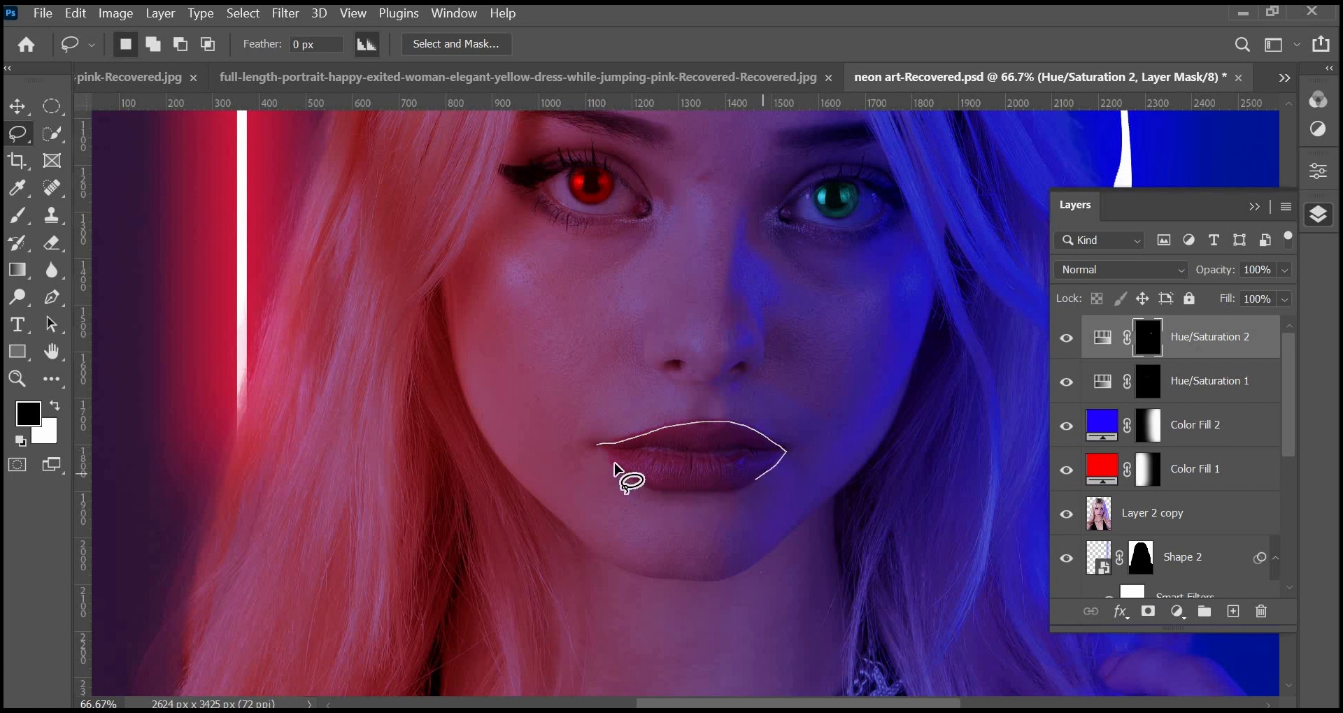
# - Add a Gradient Fill layer to the lip selection using the Black, White preset from Basics
pyautogui.click(1177, 612)
pyautogui.click(1201, 246)
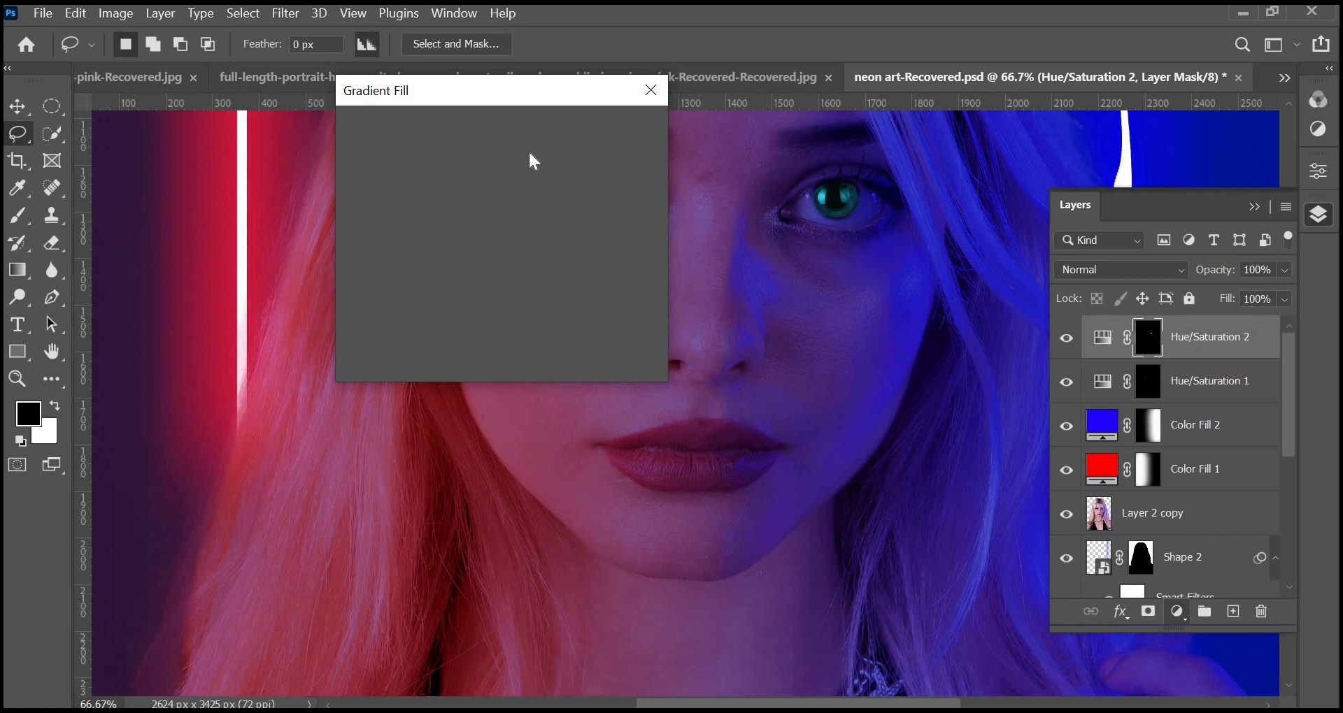
pyautogui.click(536, 130)
pyautogui.click(361, 172)
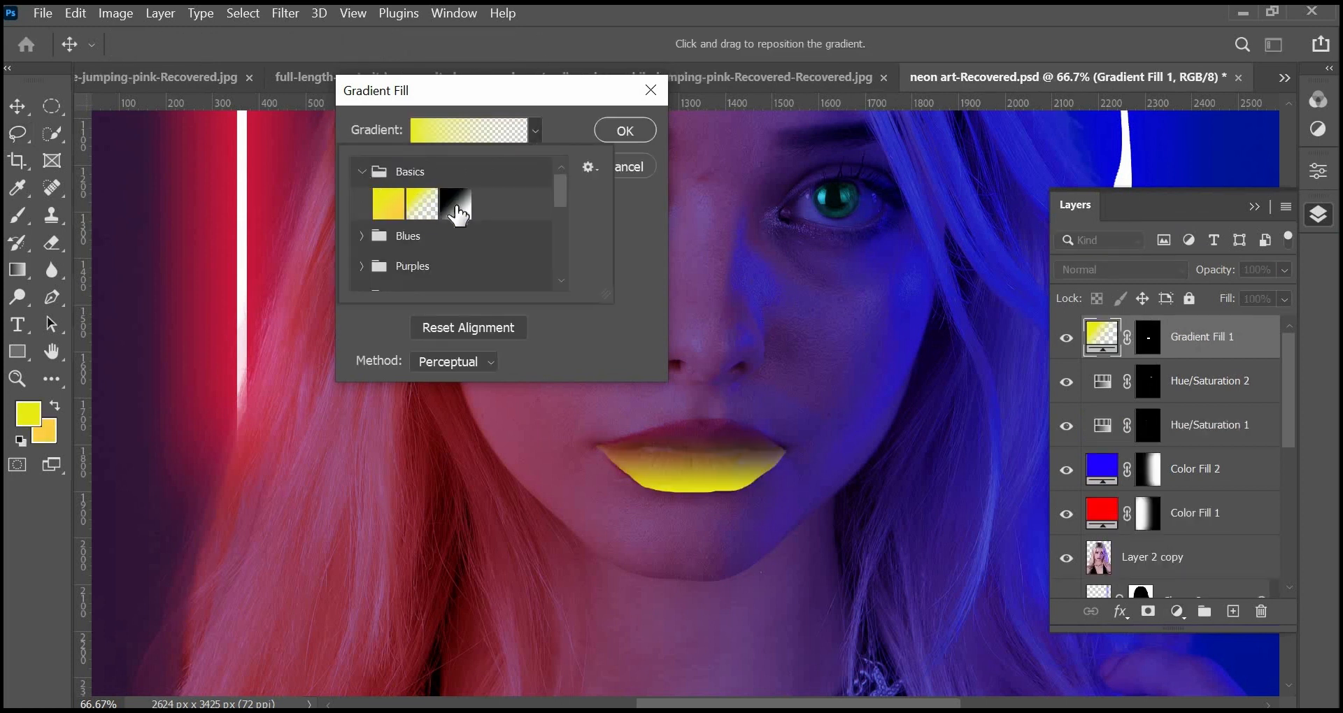
pyautogui.click(456, 204)
# - Recolour the lip gradient's black stop to pure blue with hue 240 and its white stop to red fe0303
pyautogui.click(466, 134)
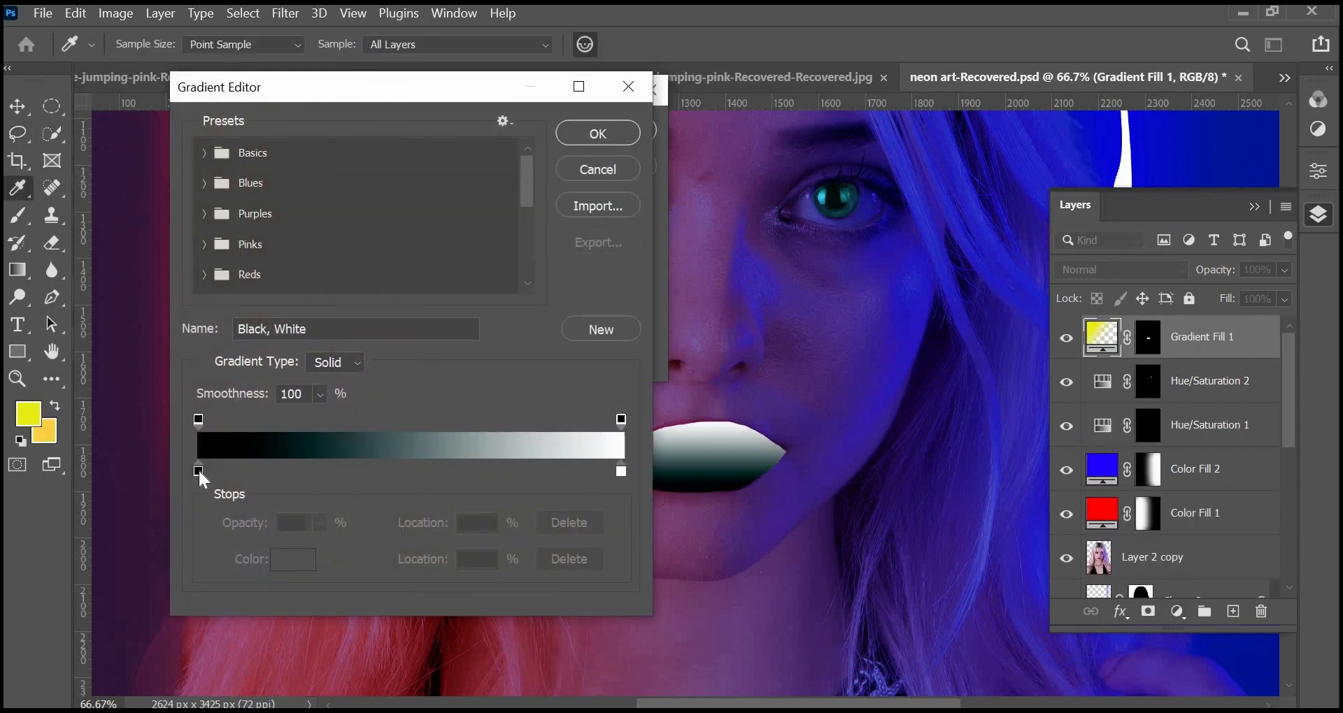
pyautogui.click(199, 471)
pyautogui.click(293, 560)
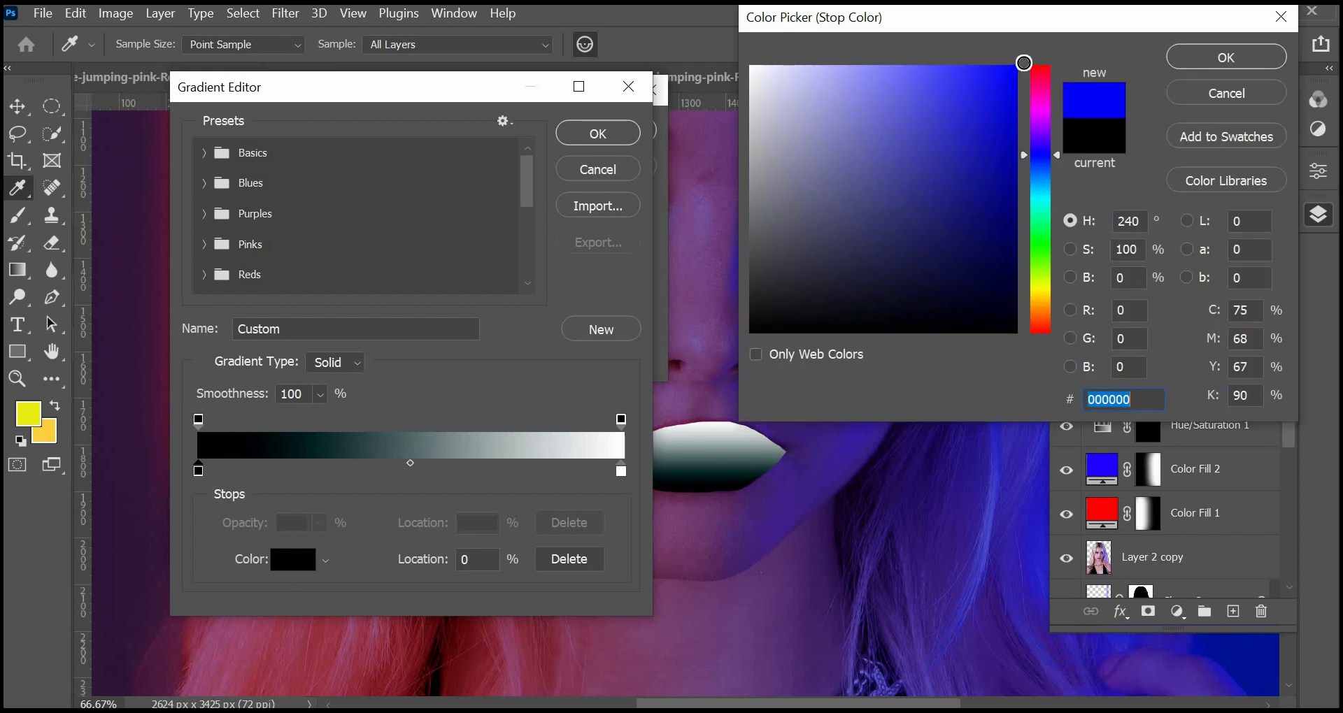
pyautogui.click(1226, 57)
pyautogui.doubleClick(620, 470)
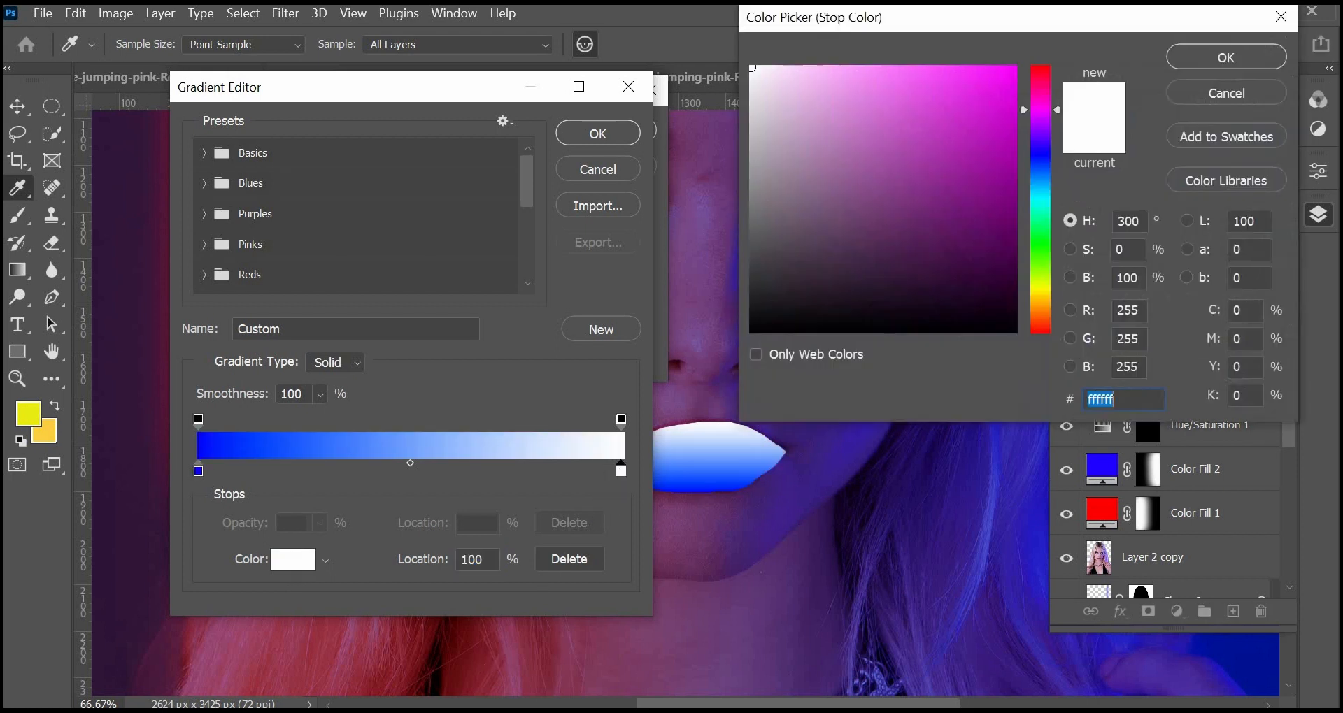
pyautogui.click(1020, 68)
pyautogui.click(1040, 67)
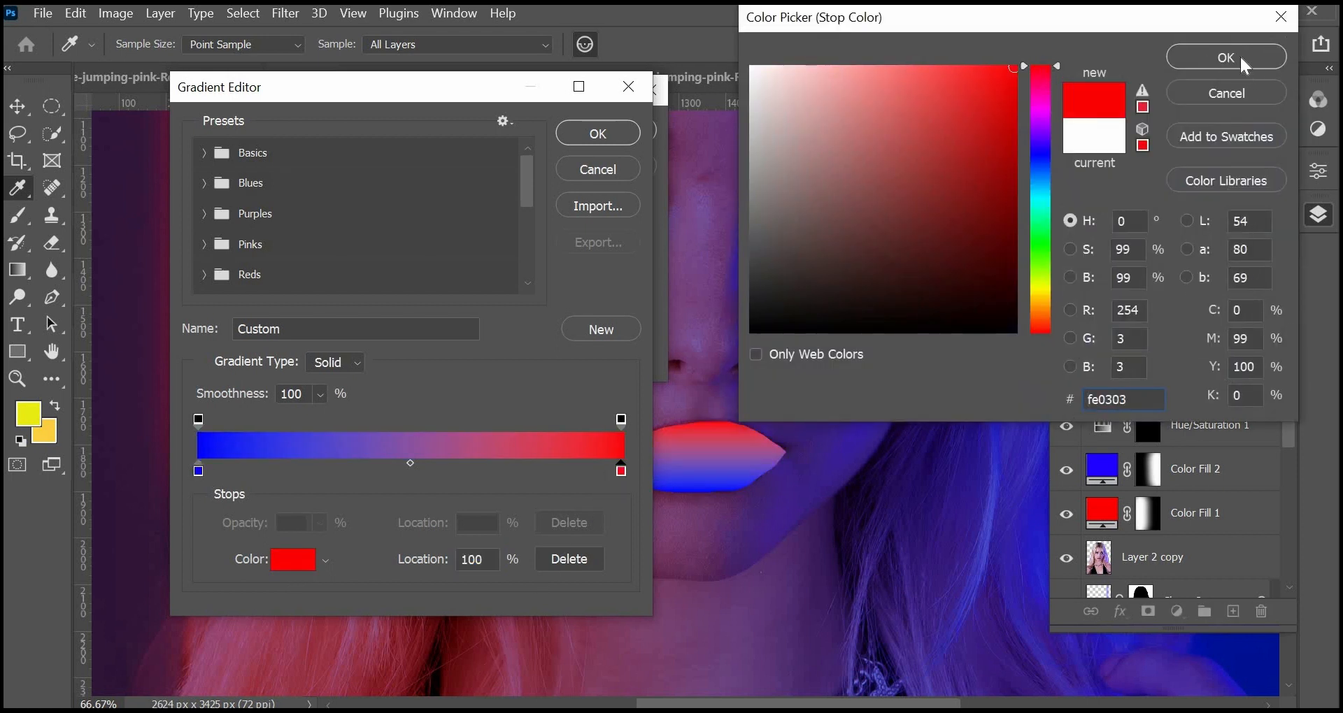
pyautogui.click(1226, 57)
pyautogui.click(598, 133)
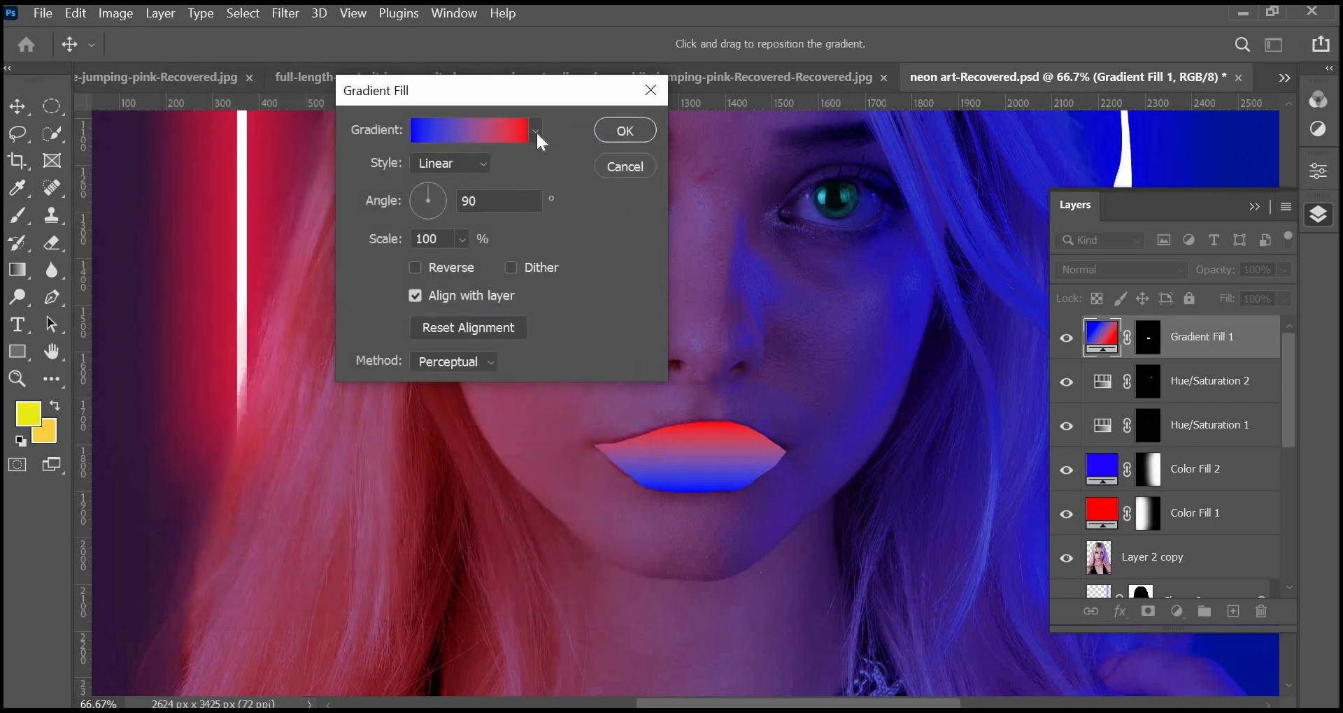
# - Rotate the lip gradient to run horizontally, with red toward the red tube and blue toward the blue tube, and apply the fill
pyautogui.click(535, 131)
pyautogui.click(536, 131)
pyautogui.moveTo(445, 199); pyautogui.dragTo(409, 199)
pyautogui.click(620, 131)
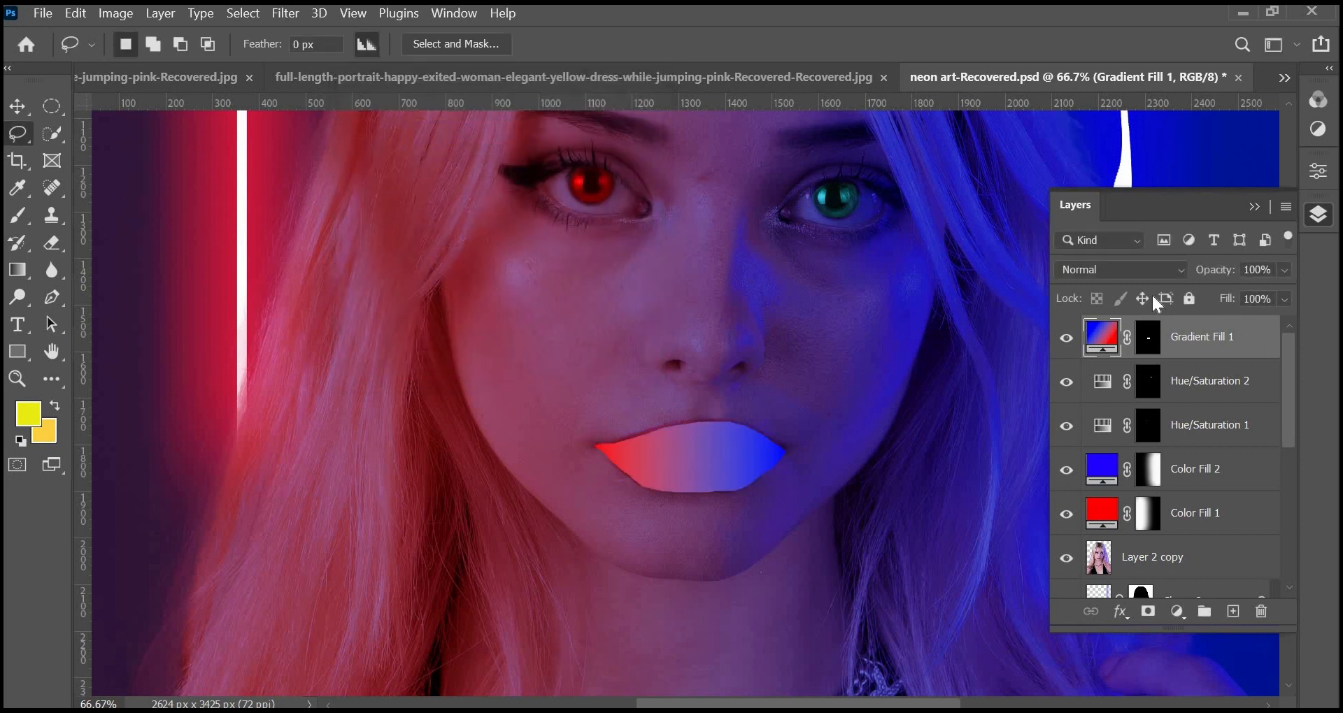
# - Set Gradient Fill 1 to Soft Light blending and lower its opacity to 54%
pyautogui.click(1132, 269)
pyautogui.click(1130, 456)
pyautogui.hotkey('ctrl', '0')
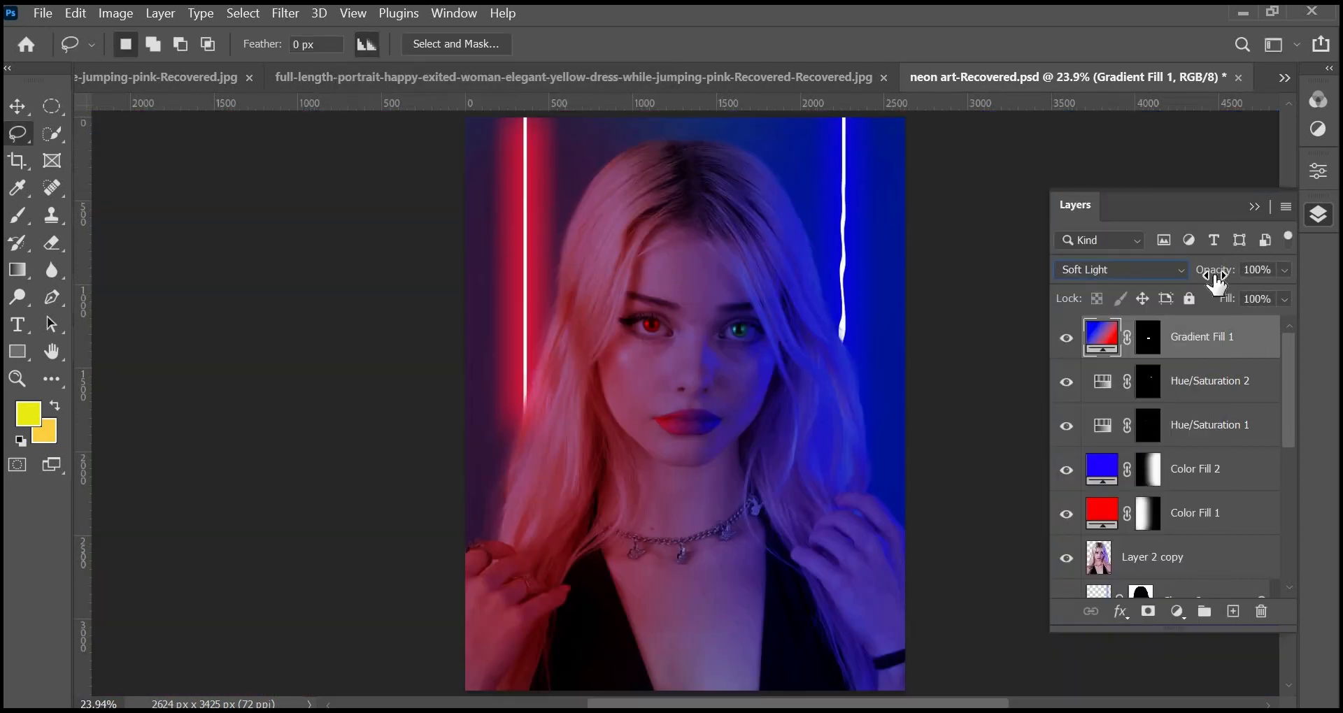
pyautogui.moveTo(1211, 275)
pyautogui.mouseDown()
pyautogui.moveTo(1181, 278)
pyautogui.moveTo(1208, 278)
pyautogui.mouseUp()
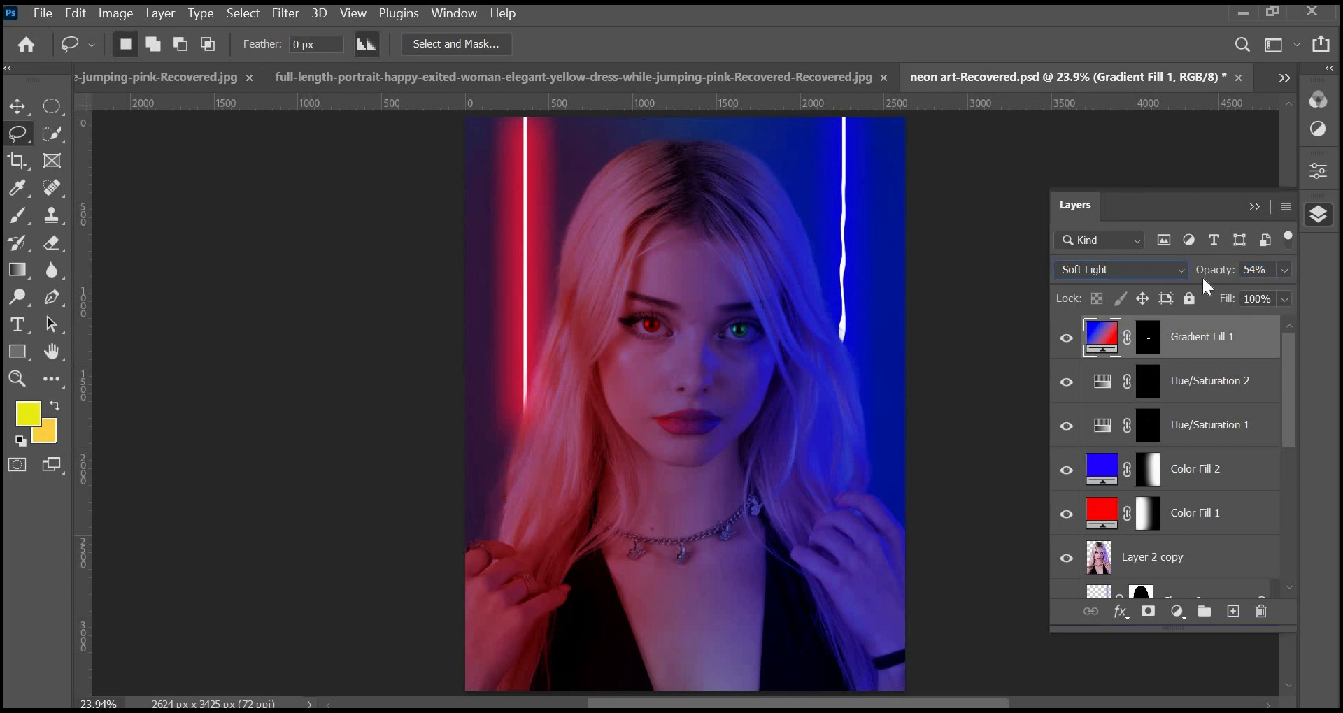